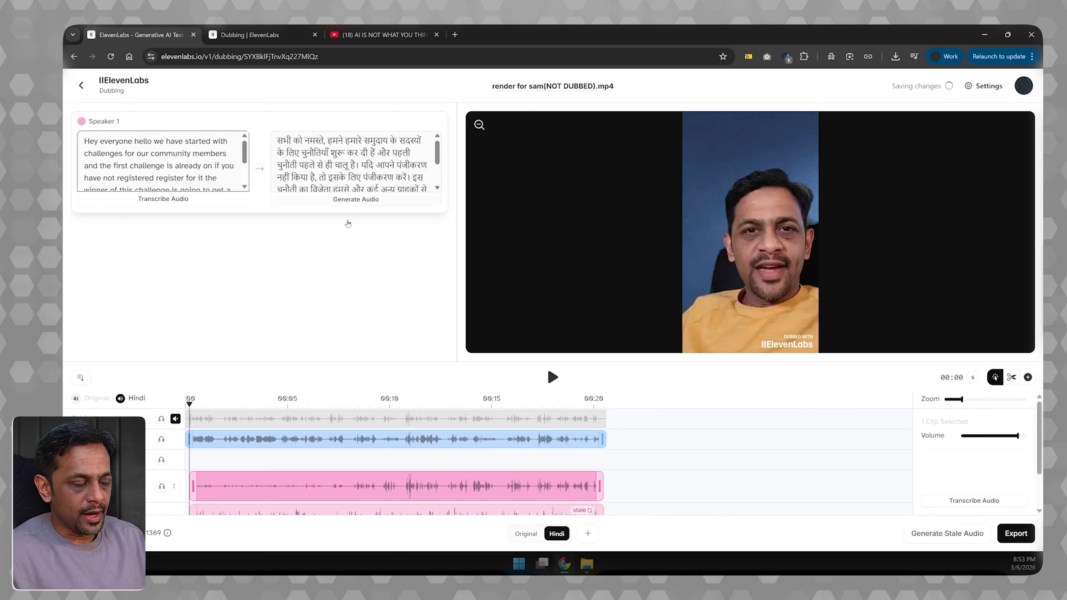
# - Play the Hindi dub through from the start
pyautogui.scroll(-2, 253, 468)
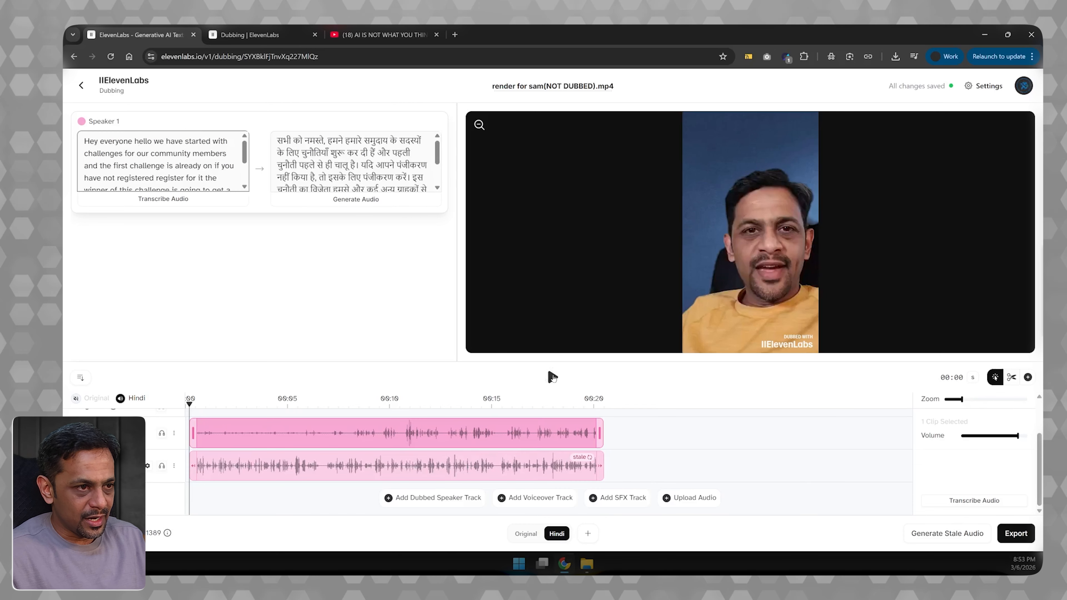
pyautogui.click(553, 377)
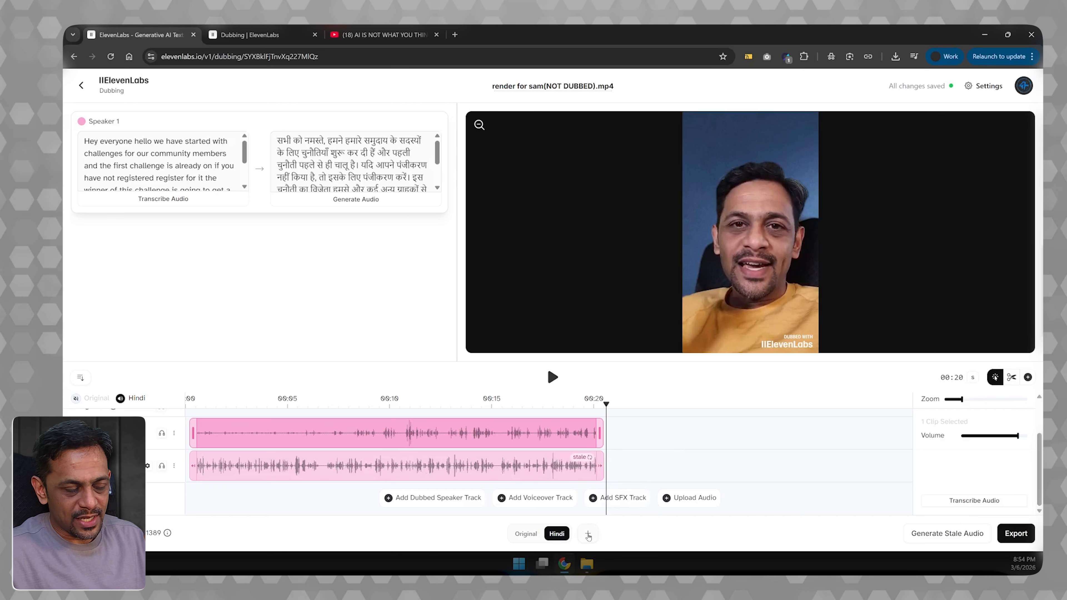
# - Add Japanese as a target language for the dubbing project
pyautogui.click(589, 535)
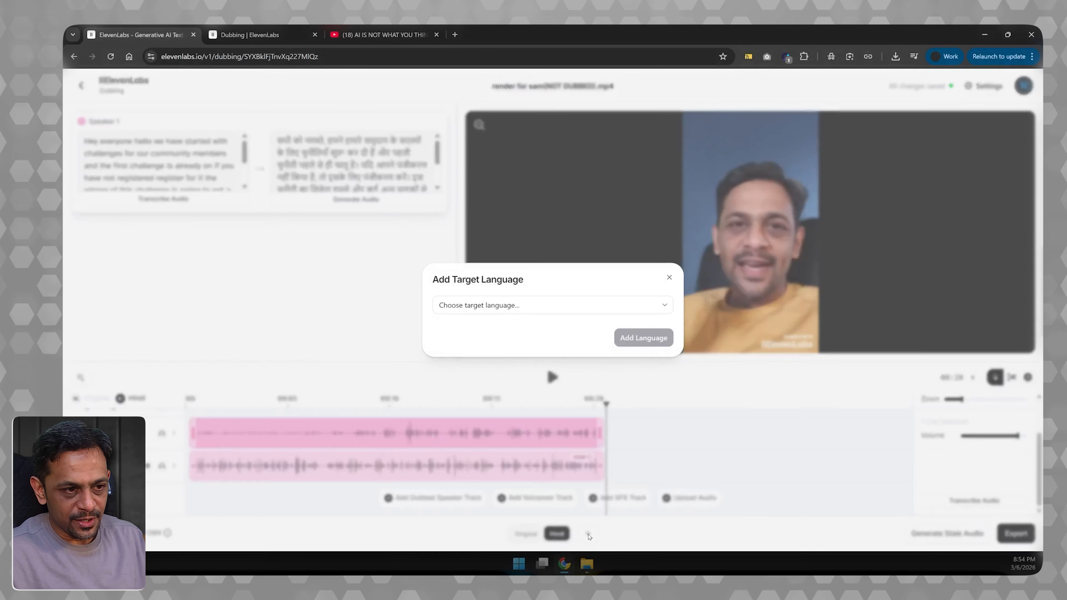
pyautogui.click(494, 306)
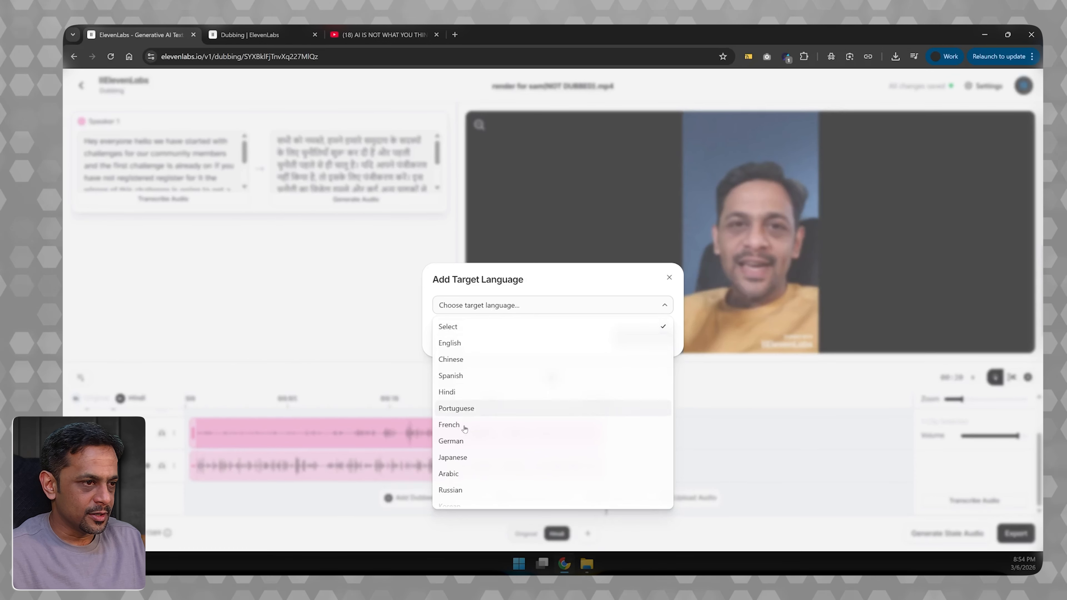
pyautogui.click(464, 457)
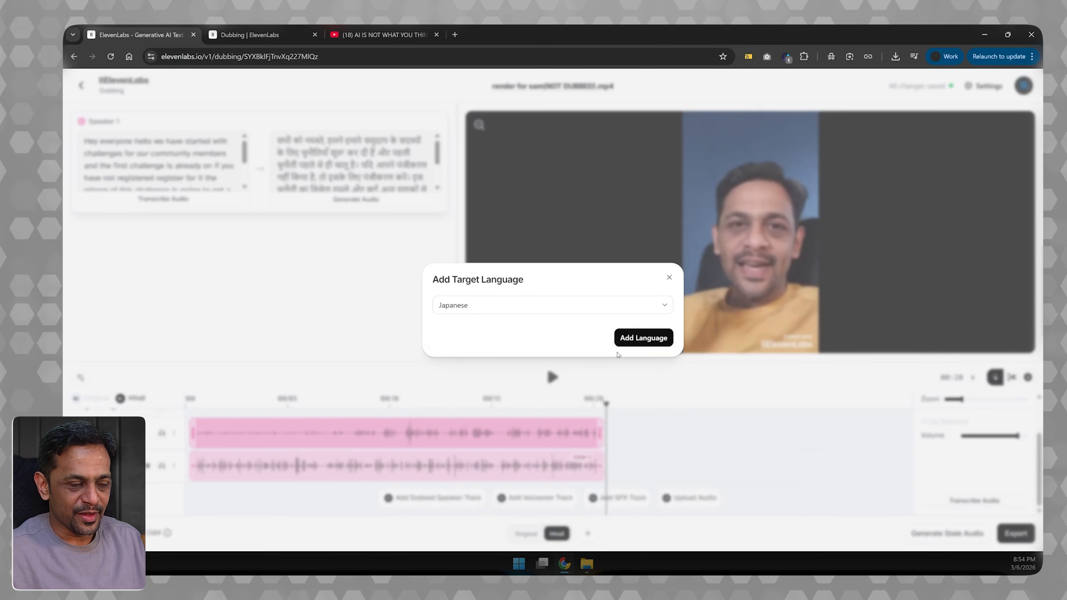
pyautogui.click(632, 338)
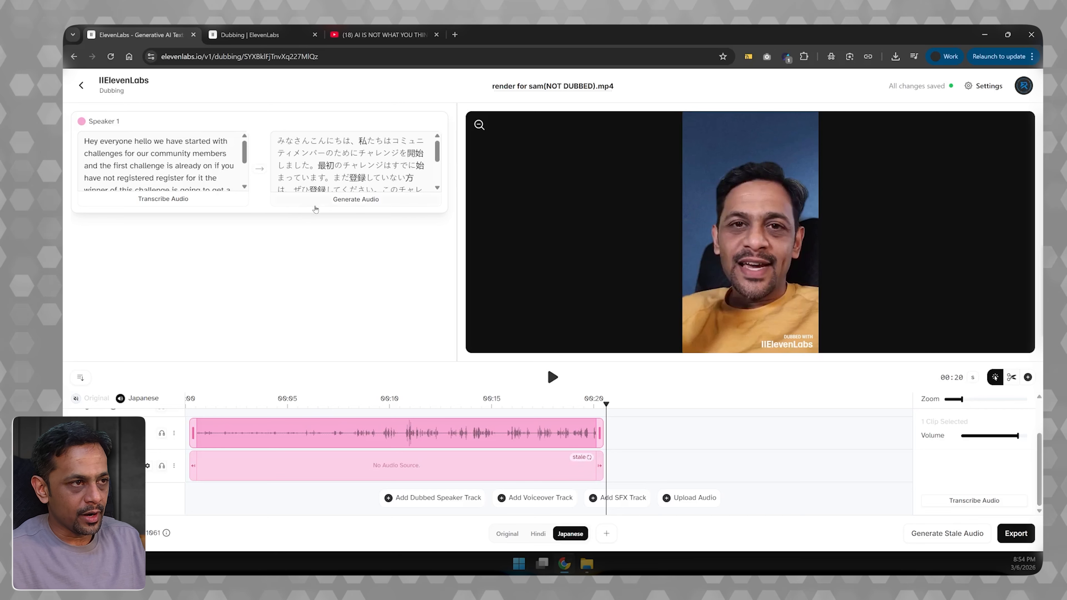
# - Generate Speaker 1's Japanese audio and play the result
pyautogui.click(342, 202)
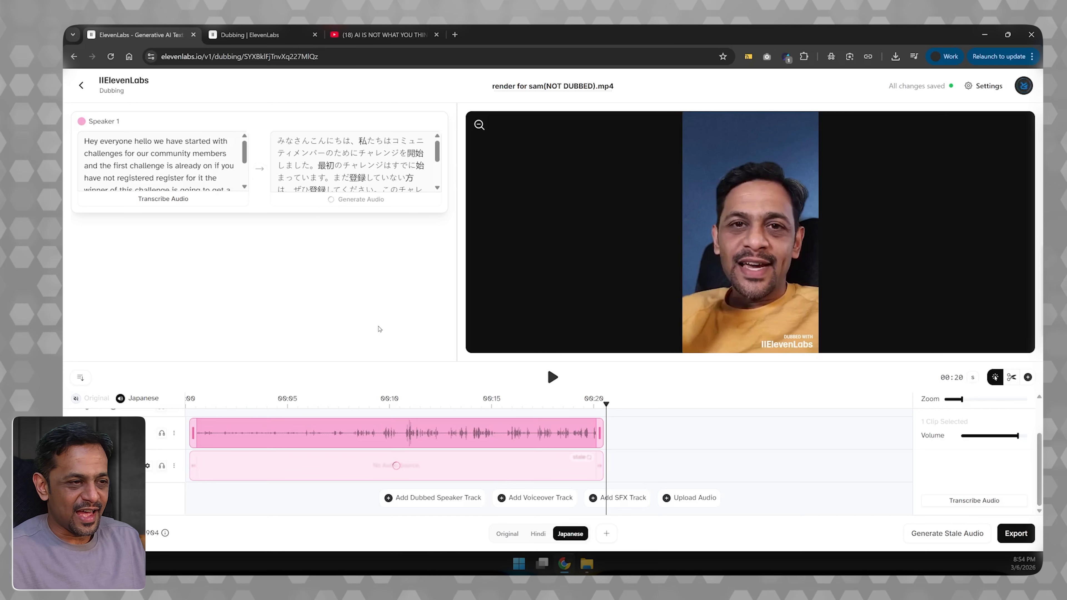
pyautogui.press('space')
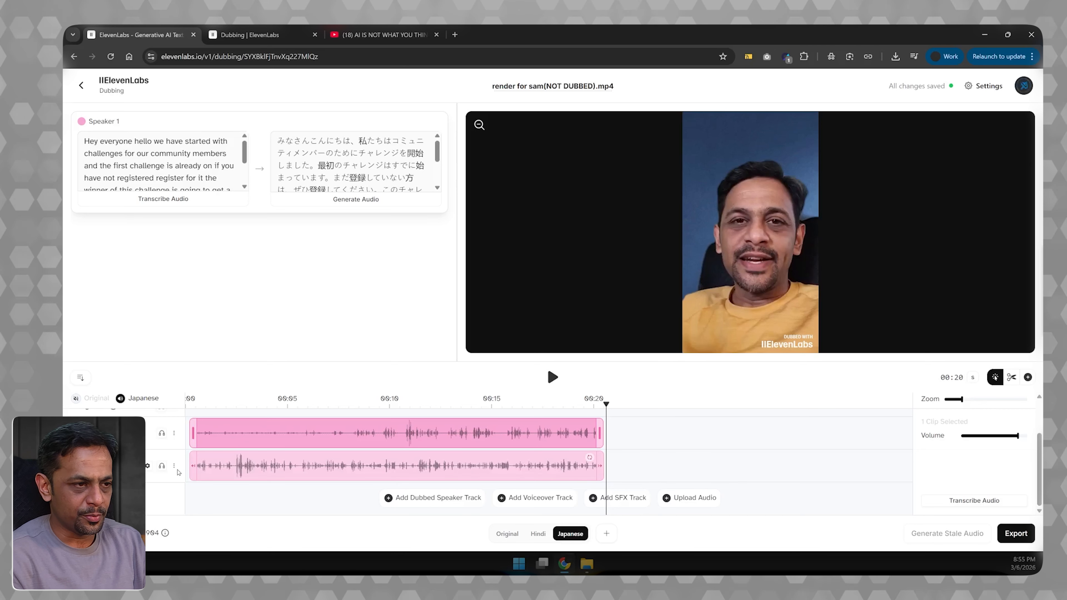
# - Add a dubbed speaker track for a second speaker and enlarge the timeline area so more tracks fit
pyautogui.scroll(2, 178, 473)
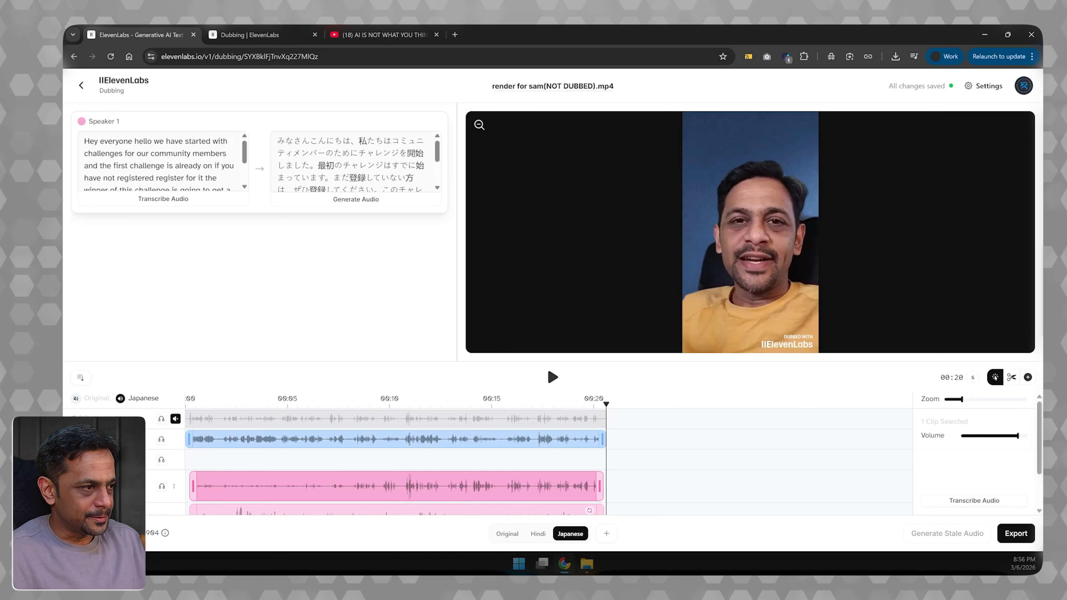
pyautogui.scroll(-2, 243, 475)
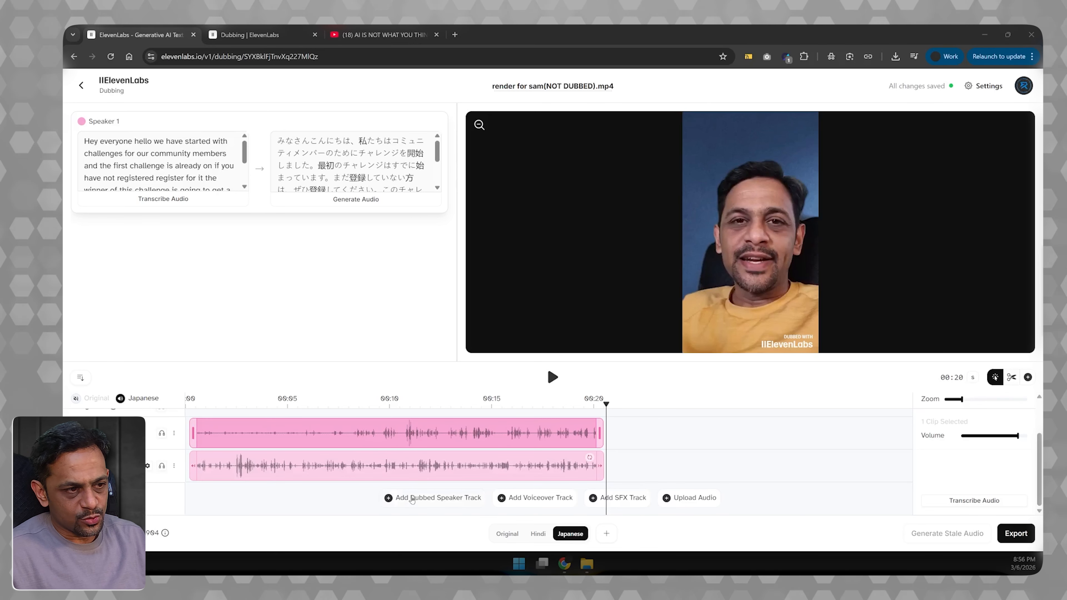
pyautogui.click(412, 498)
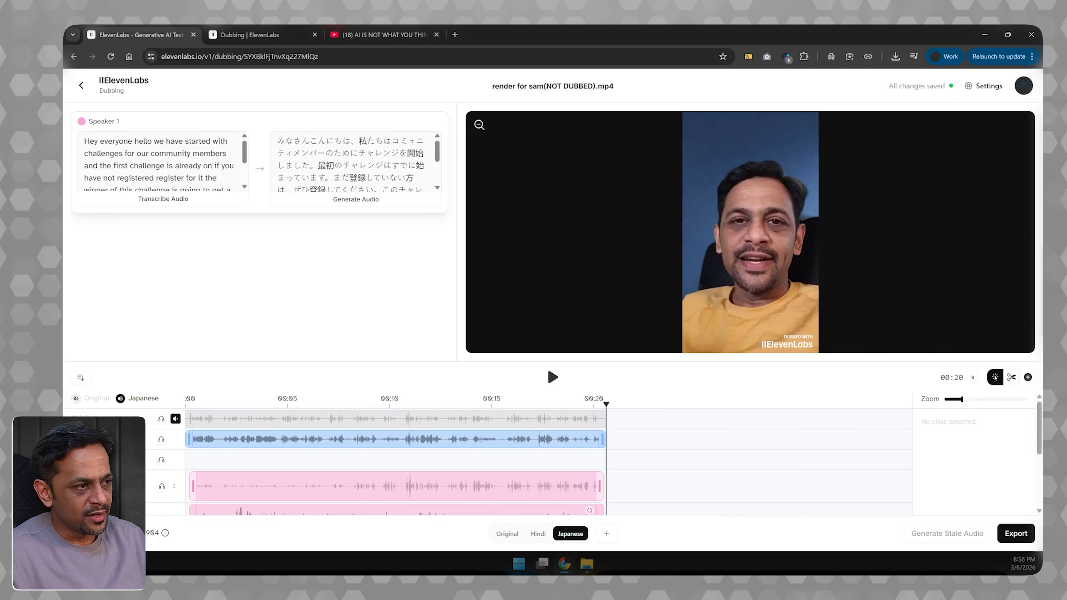
pyautogui.scroll(-1, 549, 463)
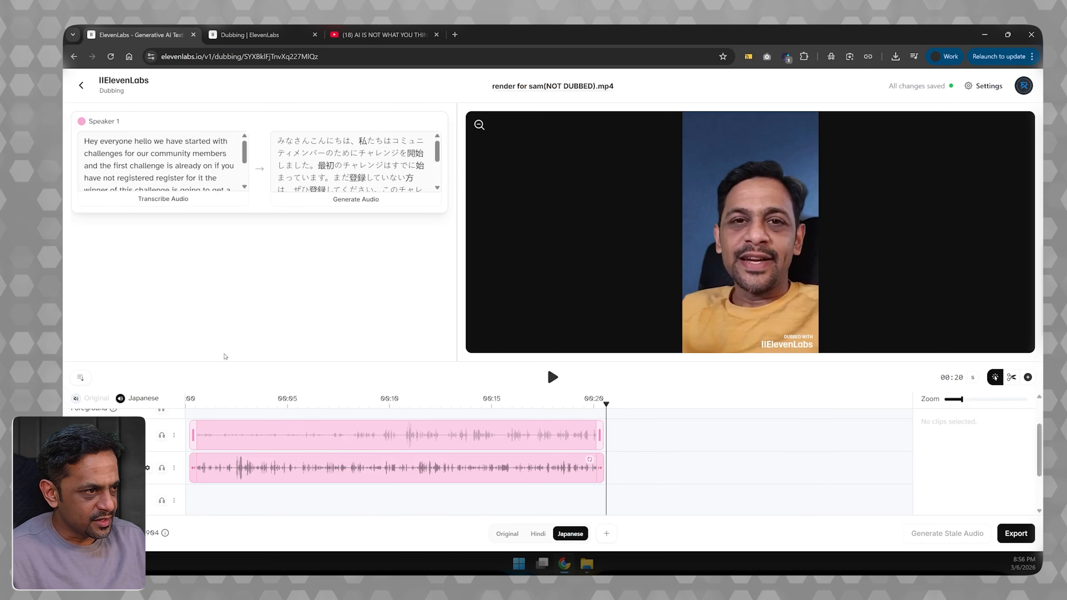
pyautogui.moveTo(225, 356); pyautogui.dragTo(227, 211)
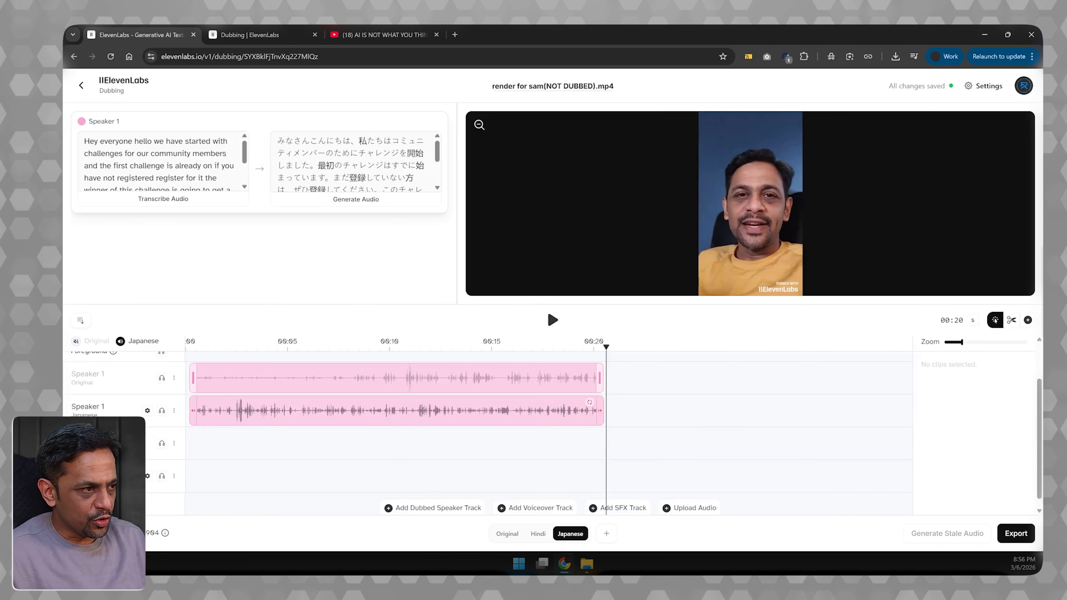
pyautogui.scroll(1, 475, 437)
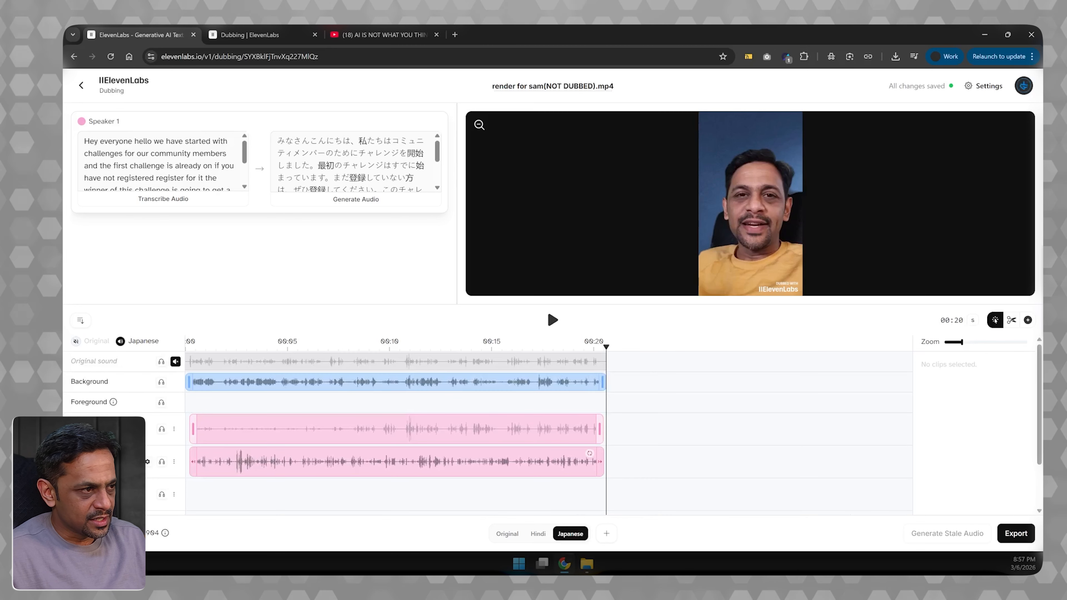
# - In the Hindi version, add a clip on the second speaker's track and stretch it to about 00:20
pyautogui.click(533, 537)
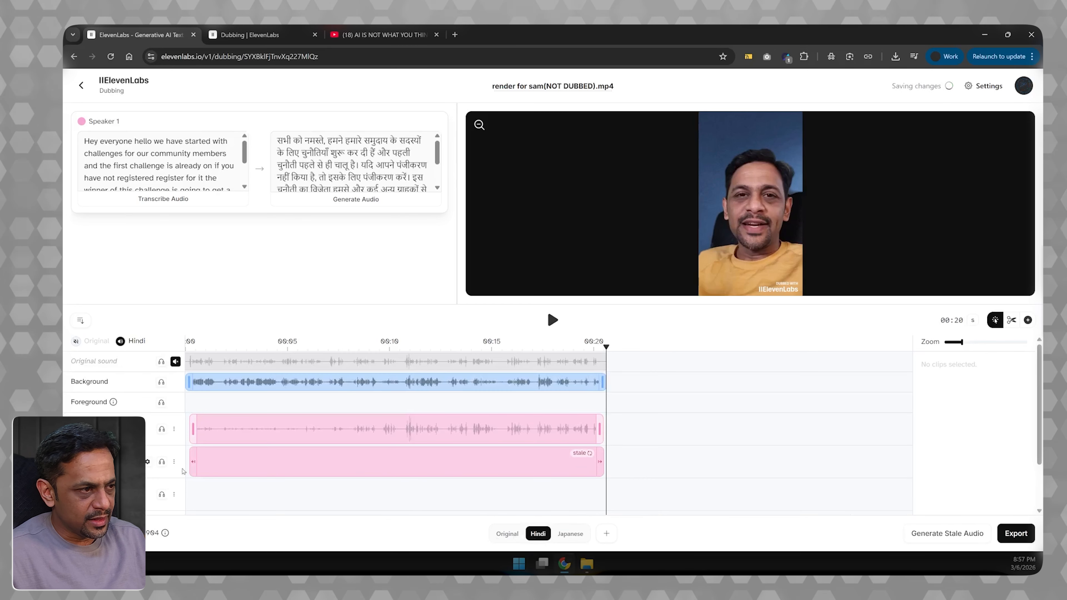
pyautogui.scroll(-1, 546, 433)
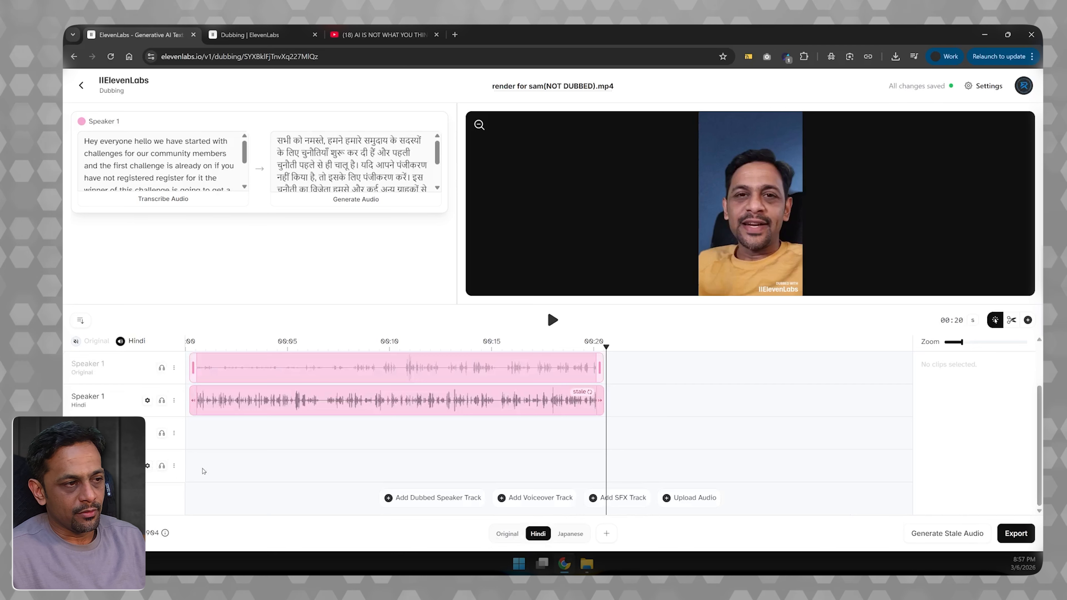
pyautogui.click(1027, 320)
pyautogui.click(202, 468)
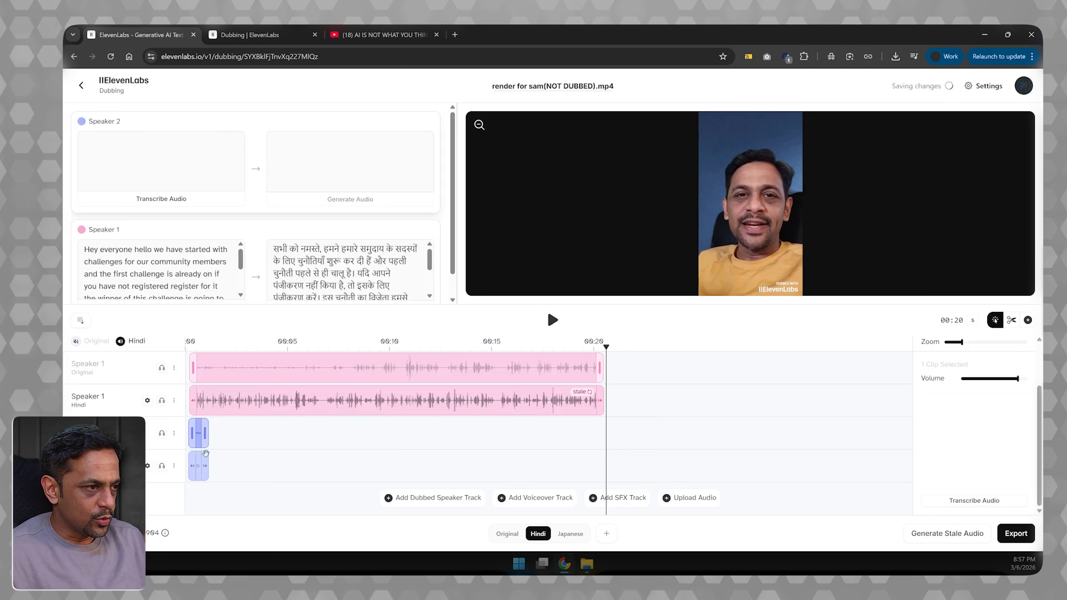
pyautogui.moveTo(205, 433); pyautogui.dragTo(604, 433)
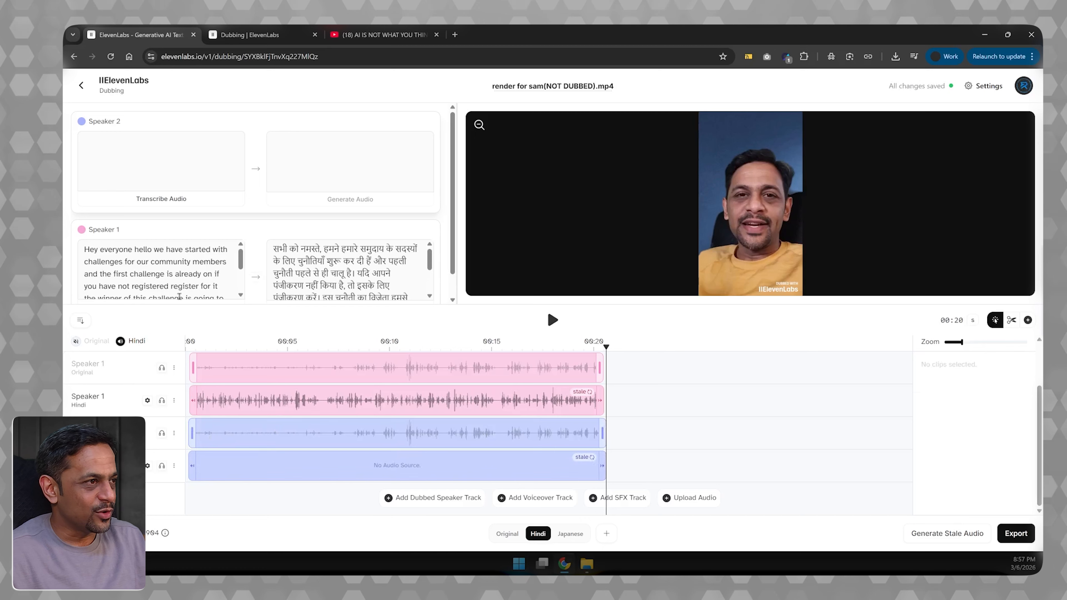
# - Solo Speaker 2's original track and play it from the start to check its audio against the transcript
pyautogui.click(89, 139)
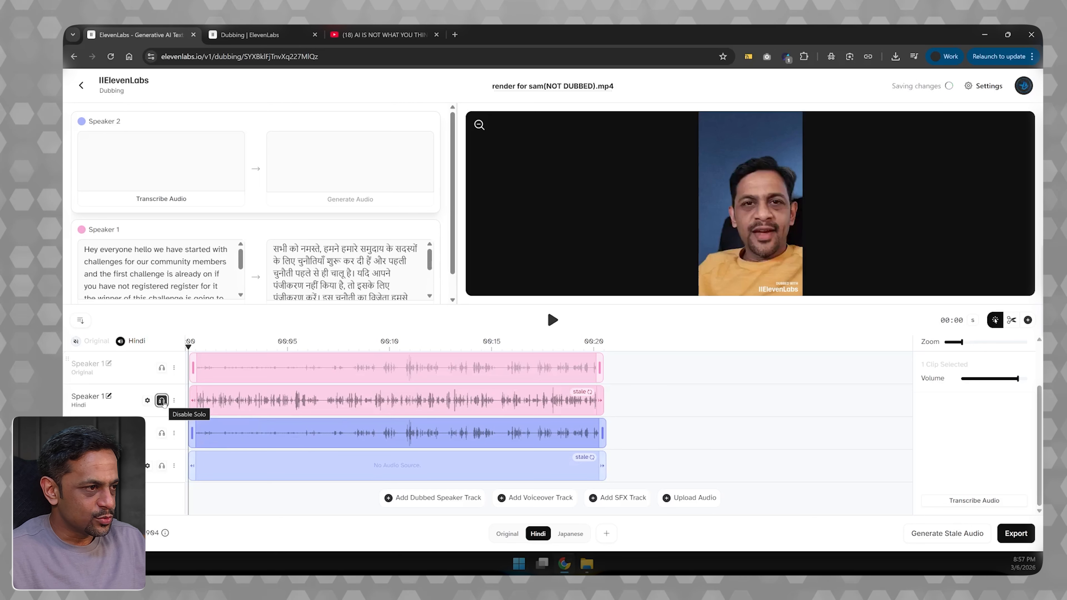
pyautogui.click(163, 436)
pyautogui.click(163, 435)
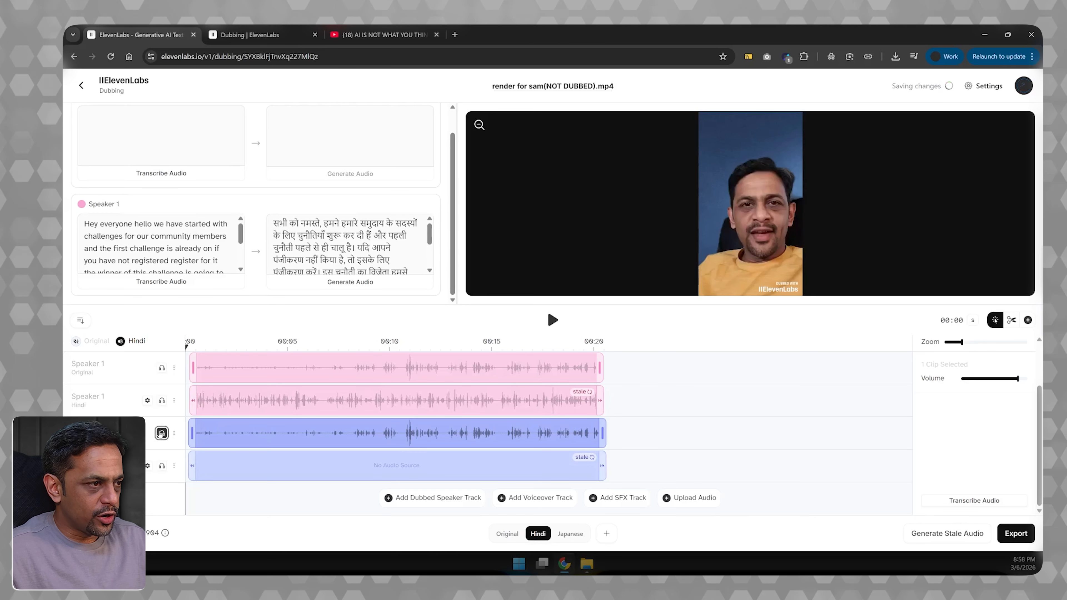
pyautogui.click(552, 320)
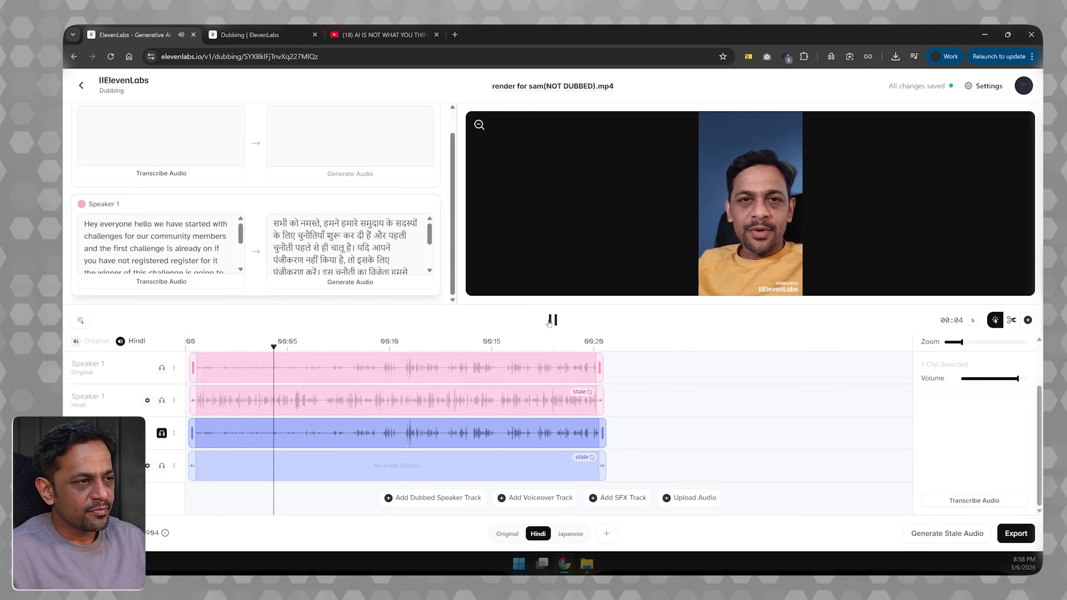
pyautogui.scroll(-2, 222, 223)
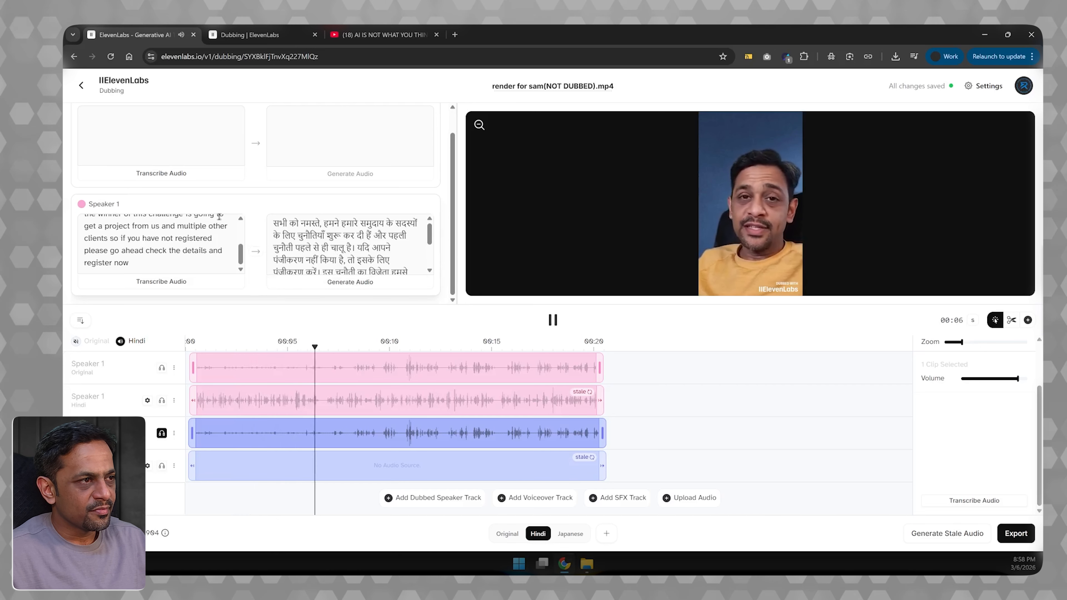
pyautogui.scroll(1, 222, 195)
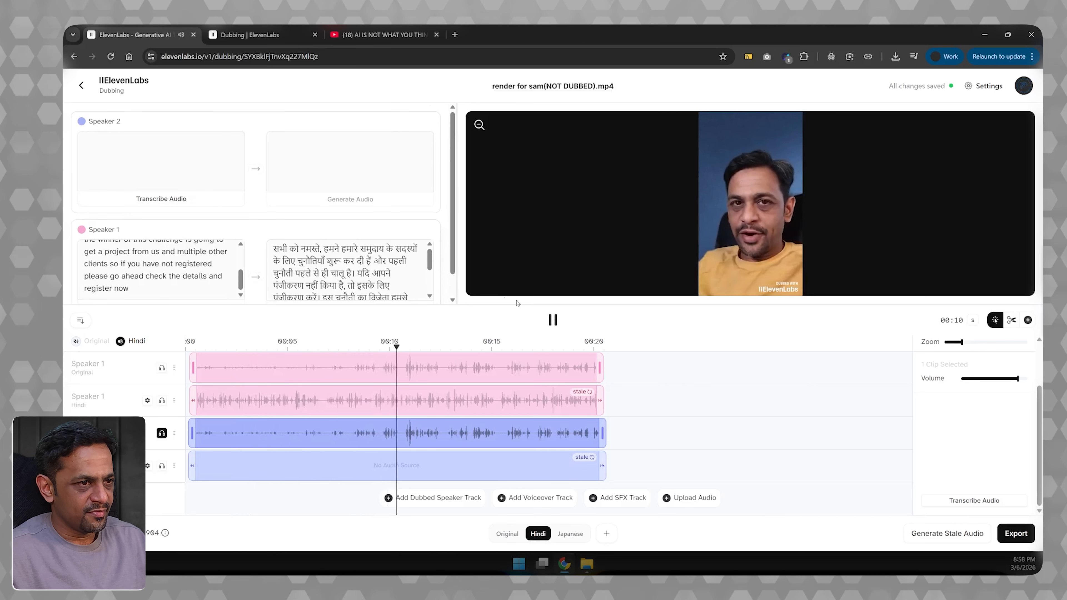
pyautogui.click(553, 320)
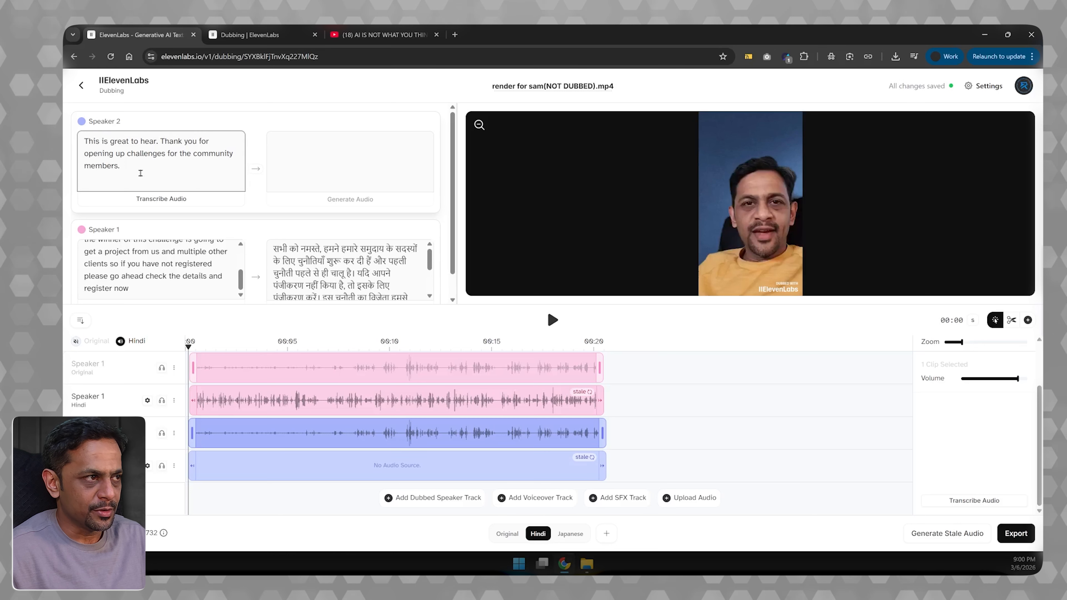
# - Translate Speaker 2's line "This is great to hear. Thank you for opening up challenges for the community members." into Hindi and generate its audio
pyautogui.click(256, 168)
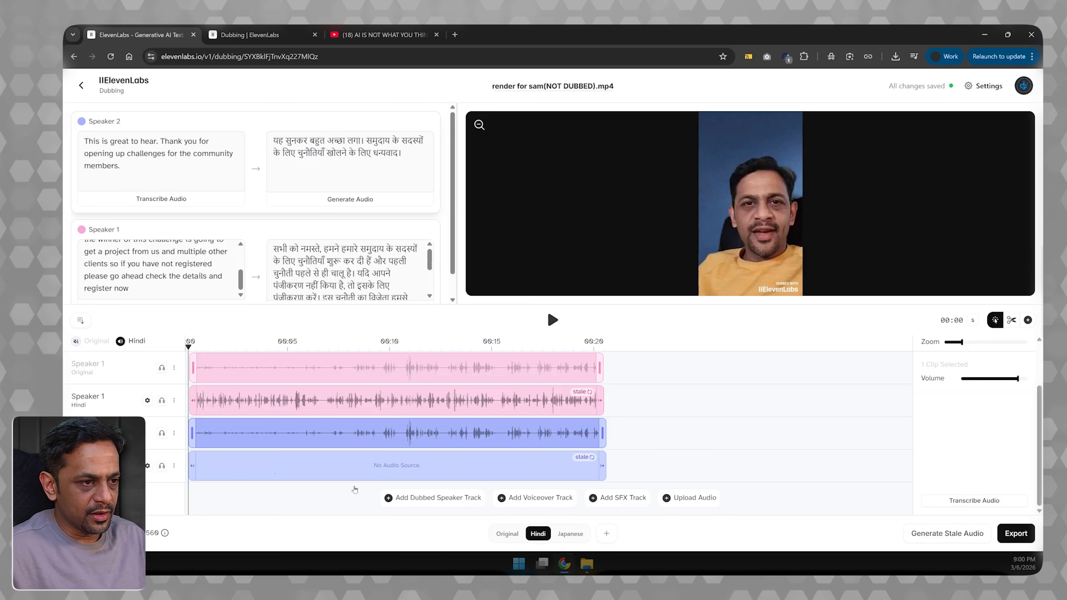
pyautogui.click(356, 200)
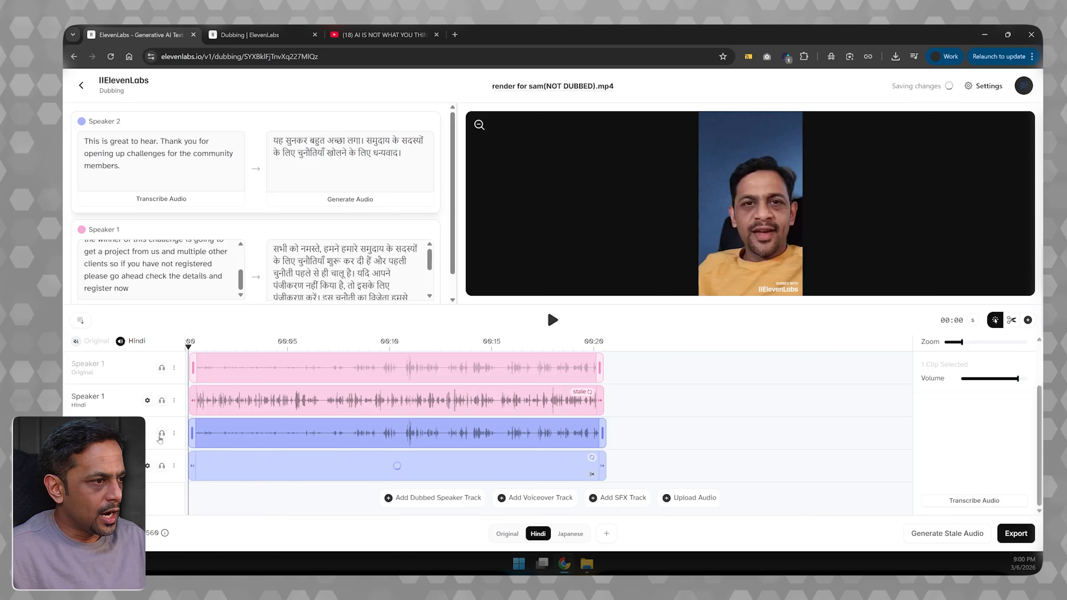
# - Solo Speaker 2's Hindi track and play its generated audio up to about 00:07
pyautogui.click(163, 467)
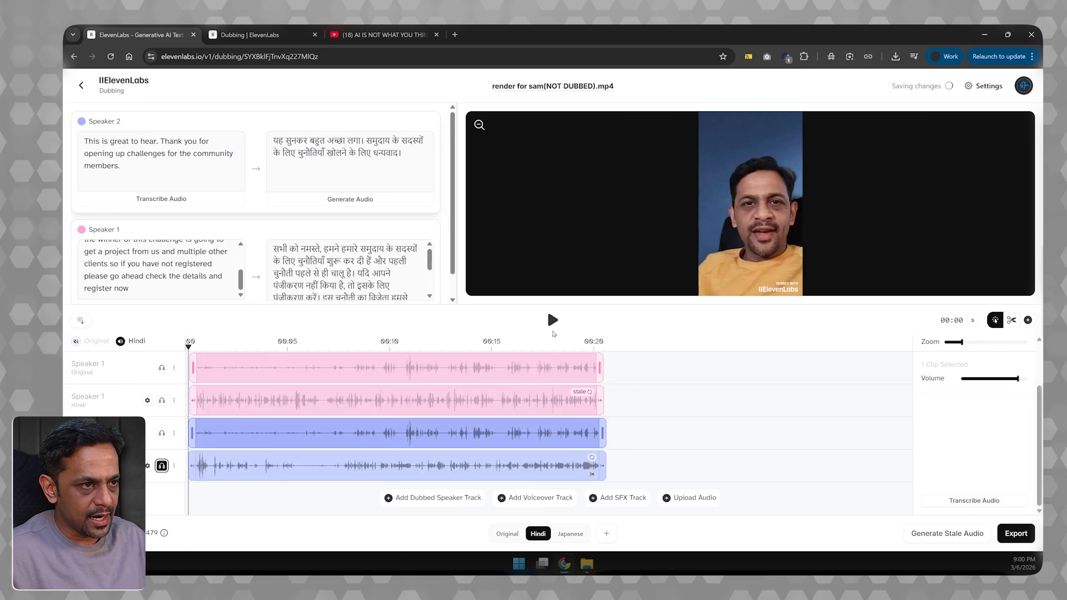
pyautogui.click(552, 321)
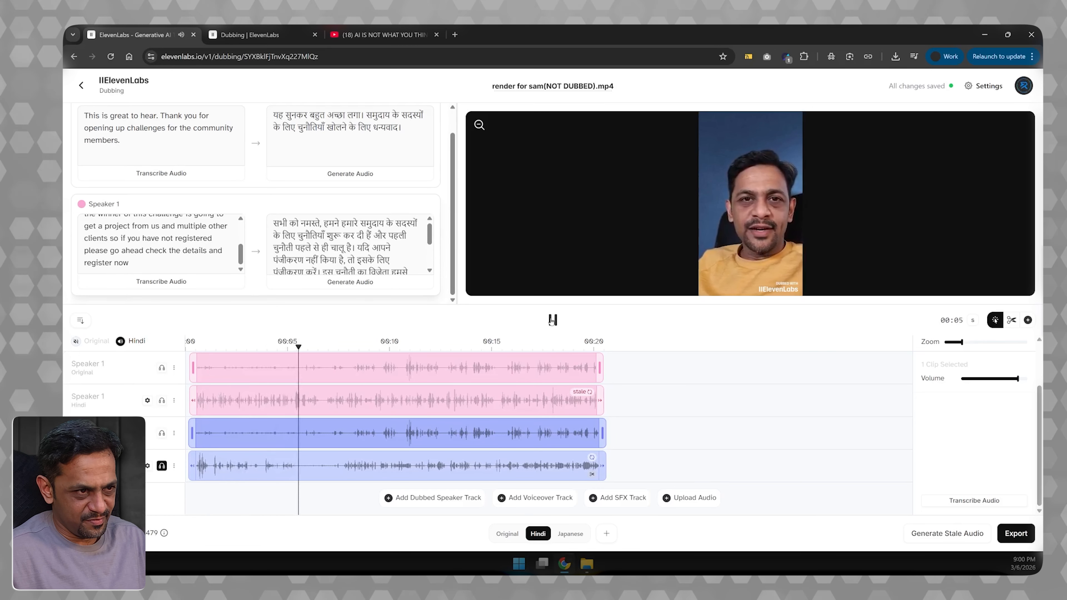
pyautogui.click(553, 320)
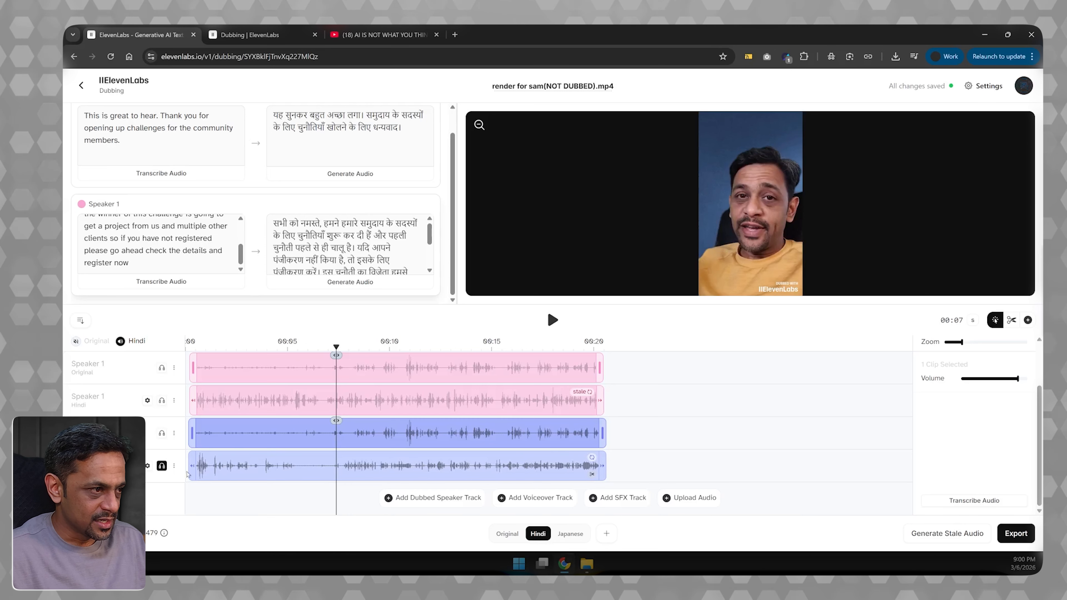
# - Shorten Speaker 2's Hindi clip to span from about 00:07 to about 00:13 and play a bit of it
pyautogui.moveTo(191, 464); pyautogui.dragTo(323, 464)
pyautogui.click(323, 463)
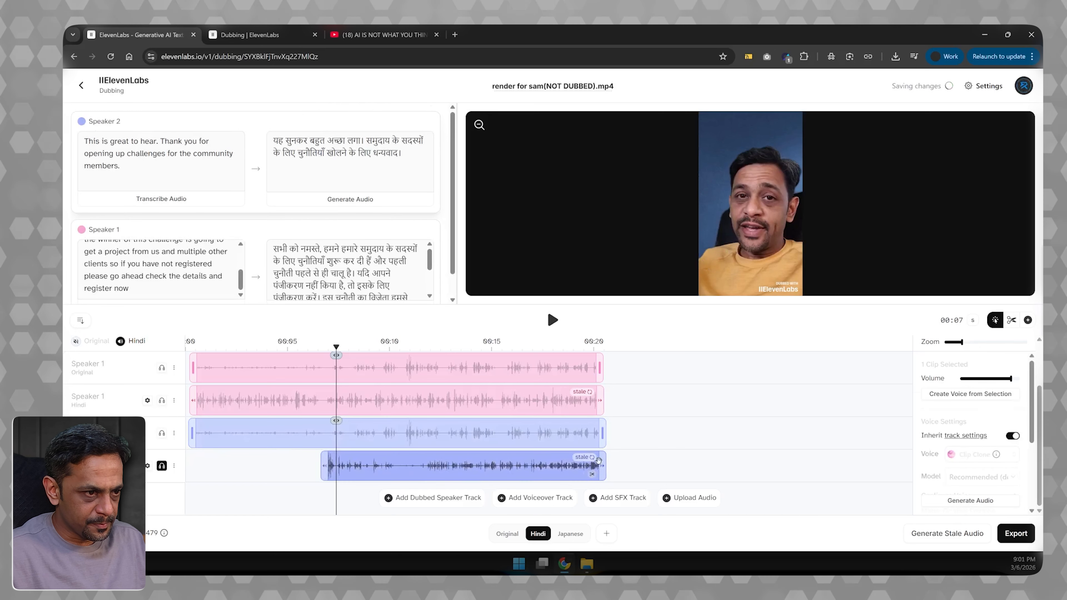
pyautogui.moveTo(600, 462); pyautogui.dragTo(402, 464)
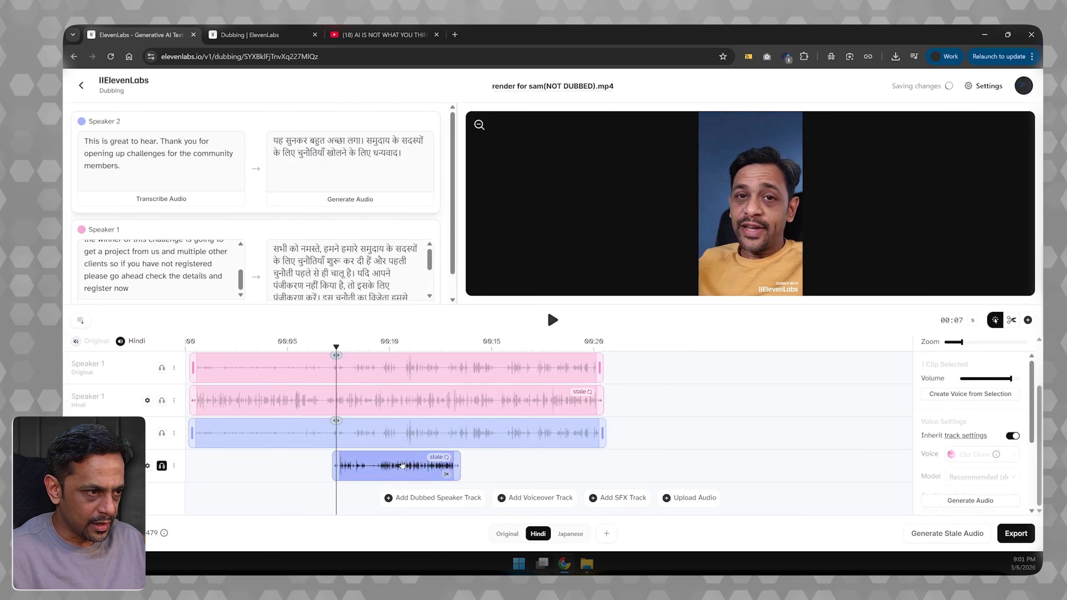
pyautogui.click(553, 320)
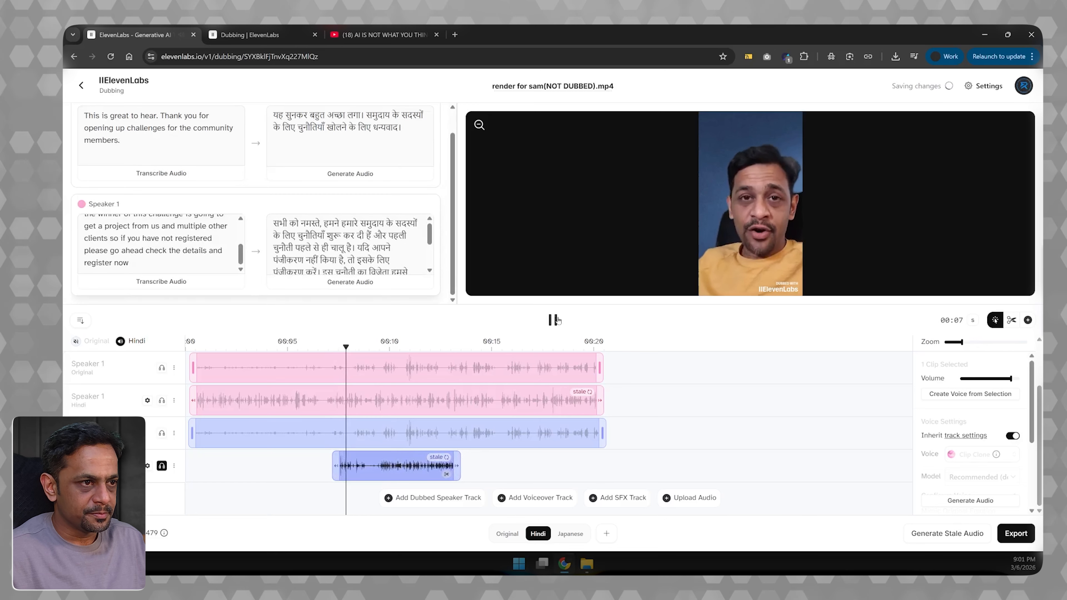
pyautogui.click(553, 319)
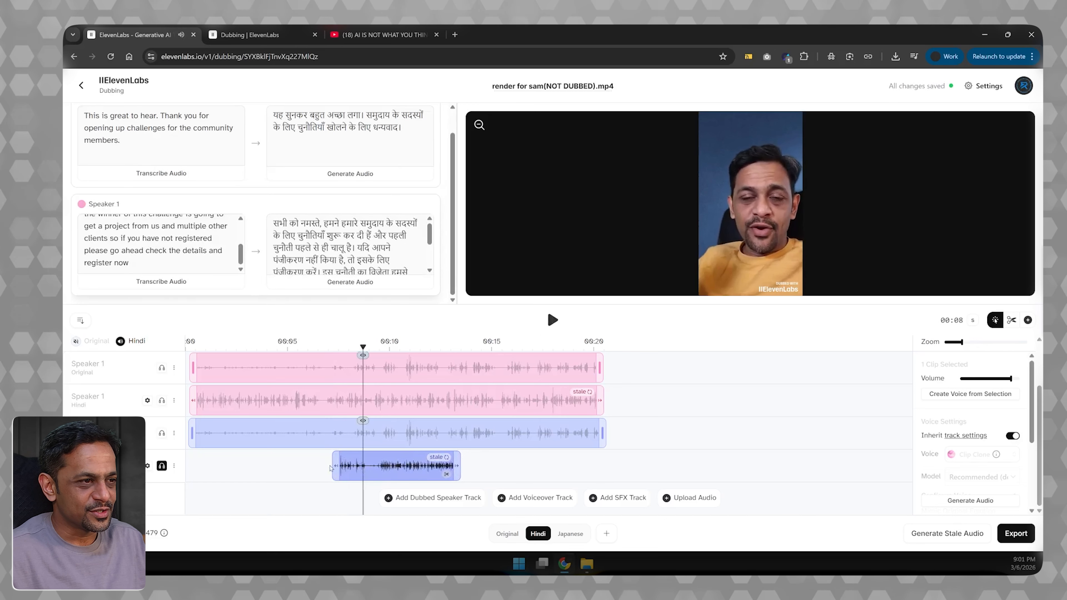
# - Extend the start of Speaker 2's Hindi clip back to about 00:04 and resume playback
pyautogui.moveTo(335, 463); pyautogui.dragTo(281, 461)
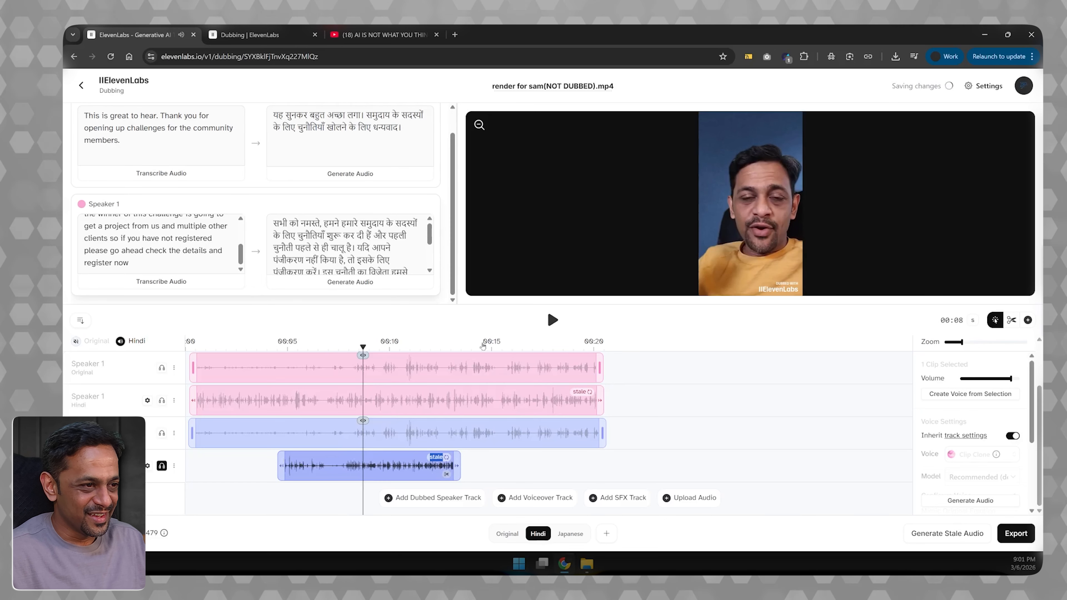
pyautogui.click(551, 320)
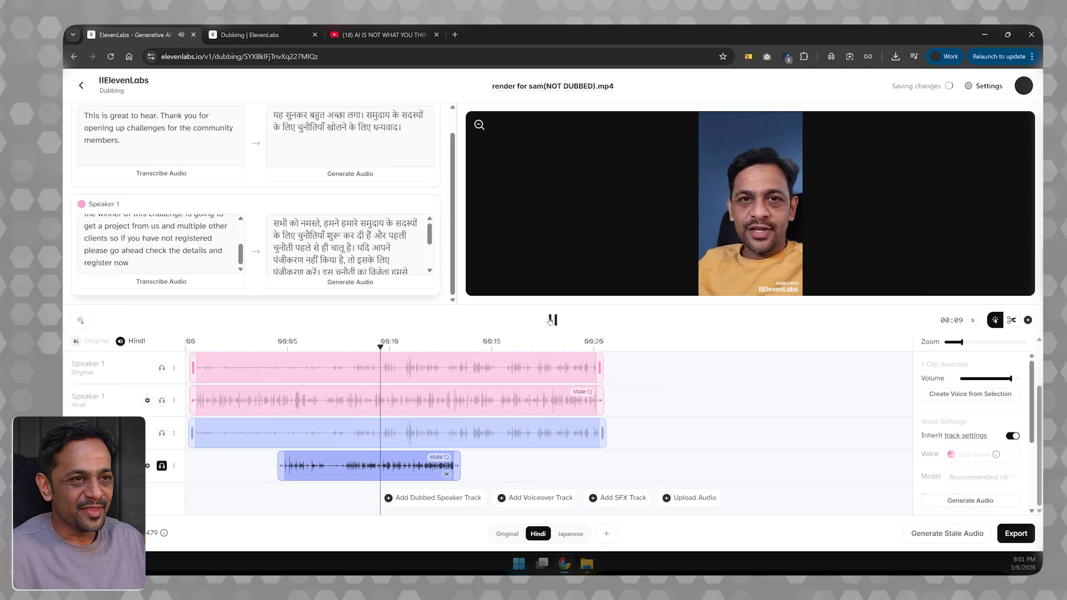
# - Regenerate the audio for Speaker 2's retimed Hindi clip and play it from about 00:04 to 00:10
pyautogui.click(551, 320)
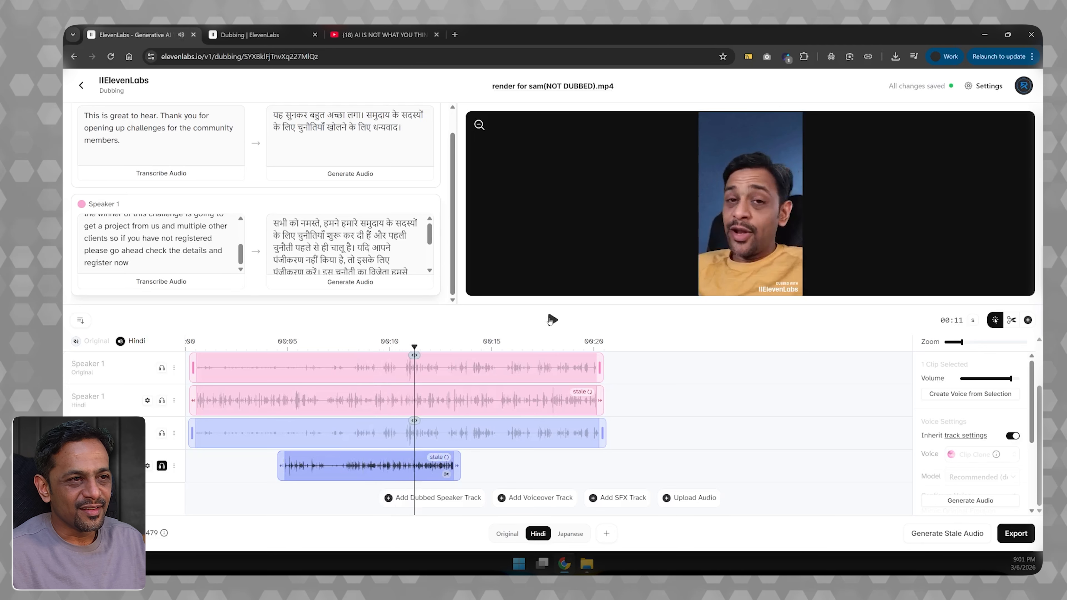
pyautogui.click(330, 176)
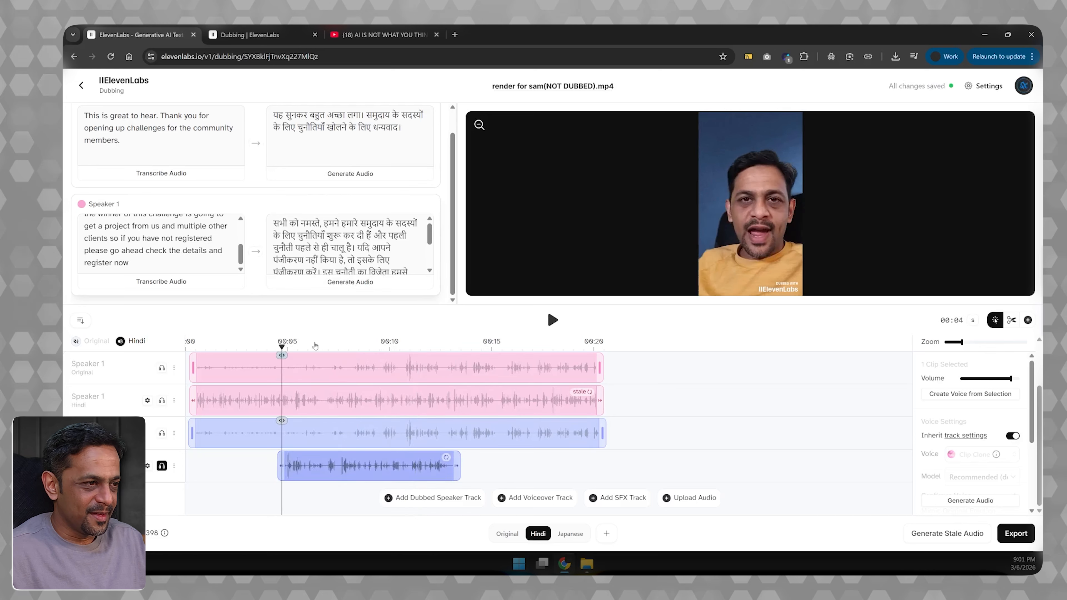
pyautogui.click(551, 320)
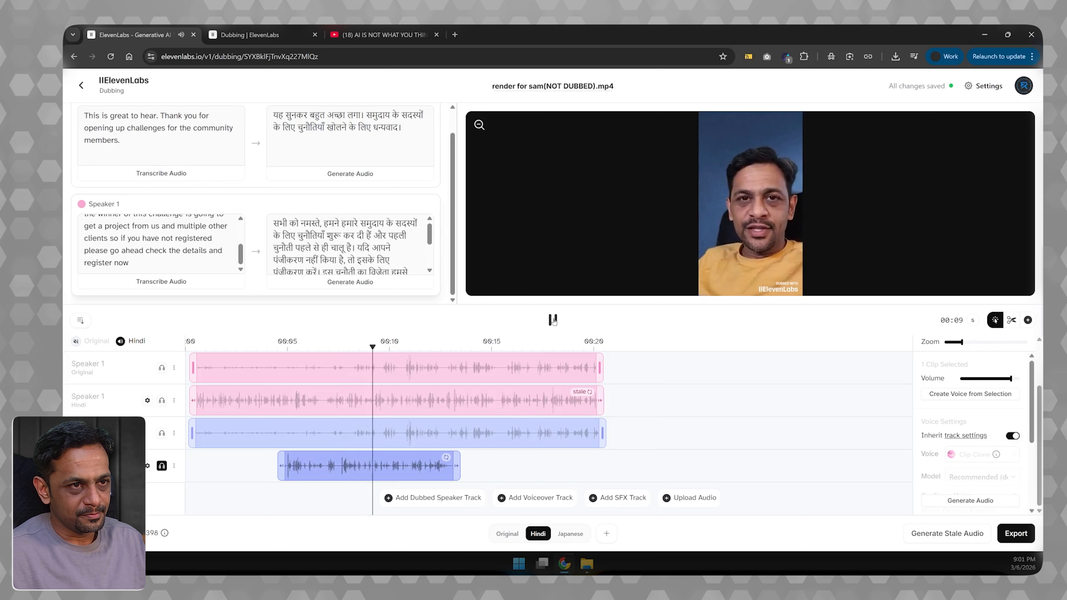
pyautogui.click(553, 321)
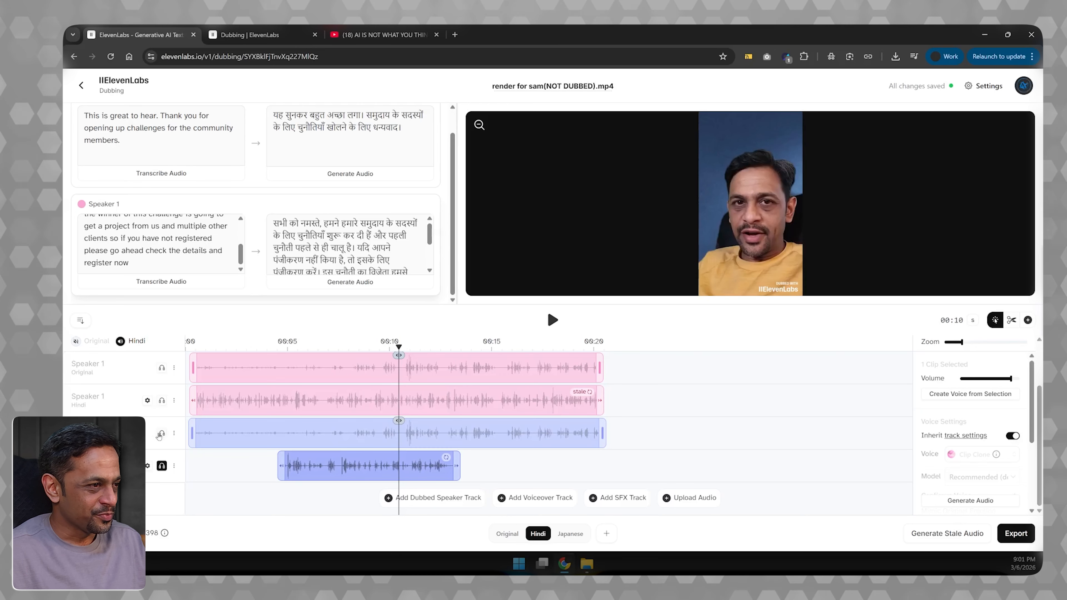
# - Solo Speaker 2's original track, trim its clip to span from about 00:04 to 00:12, and generate Speaker 1's audio
pyautogui.click(162, 466)
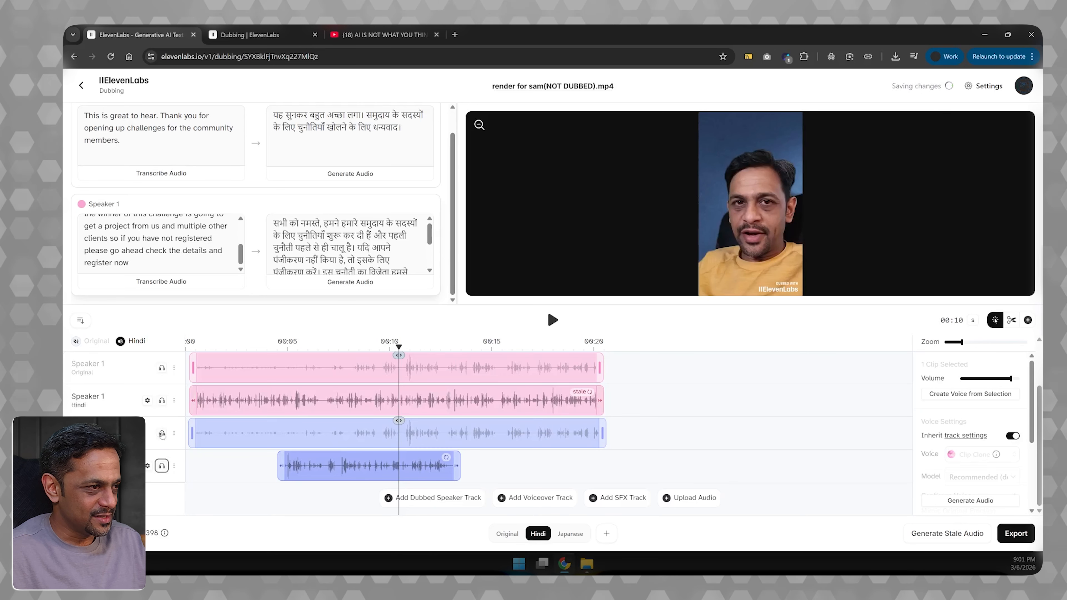
pyautogui.click(162, 433)
pyautogui.click(191, 432)
pyautogui.moveTo(191, 432); pyautogui.dragTo(270, 431)
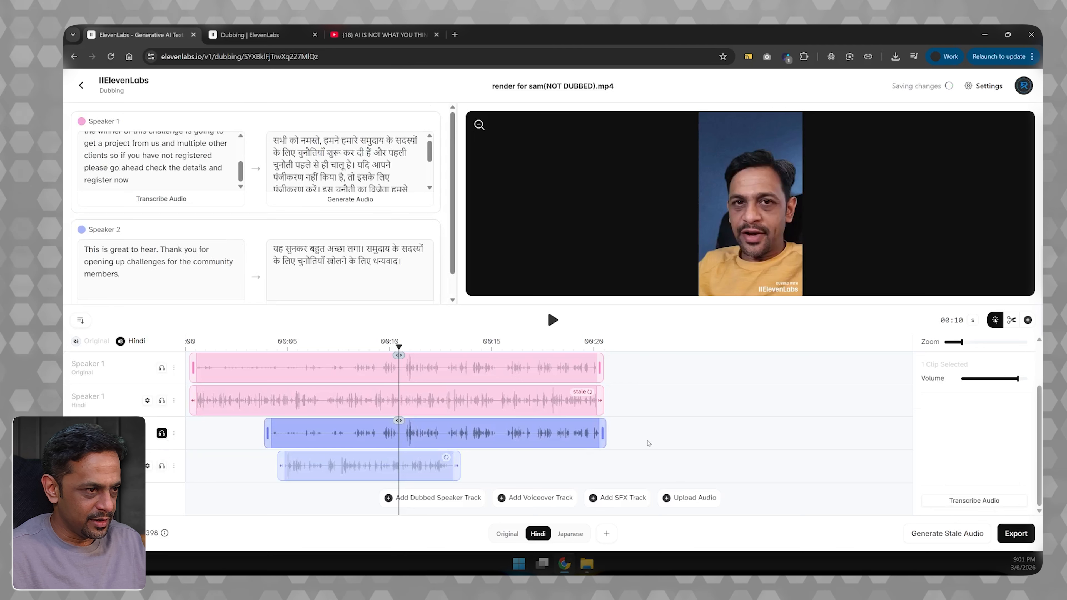
pyautogui.moveTo(603, 433); pyautogui.dragTo(427, 429)
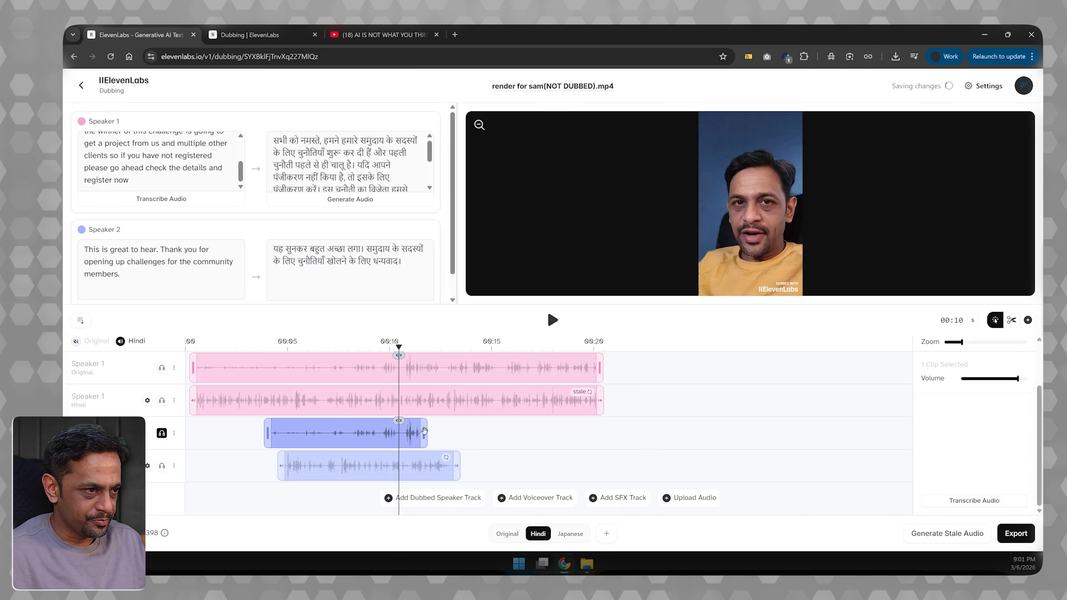
pyautogui.click(351, 199)
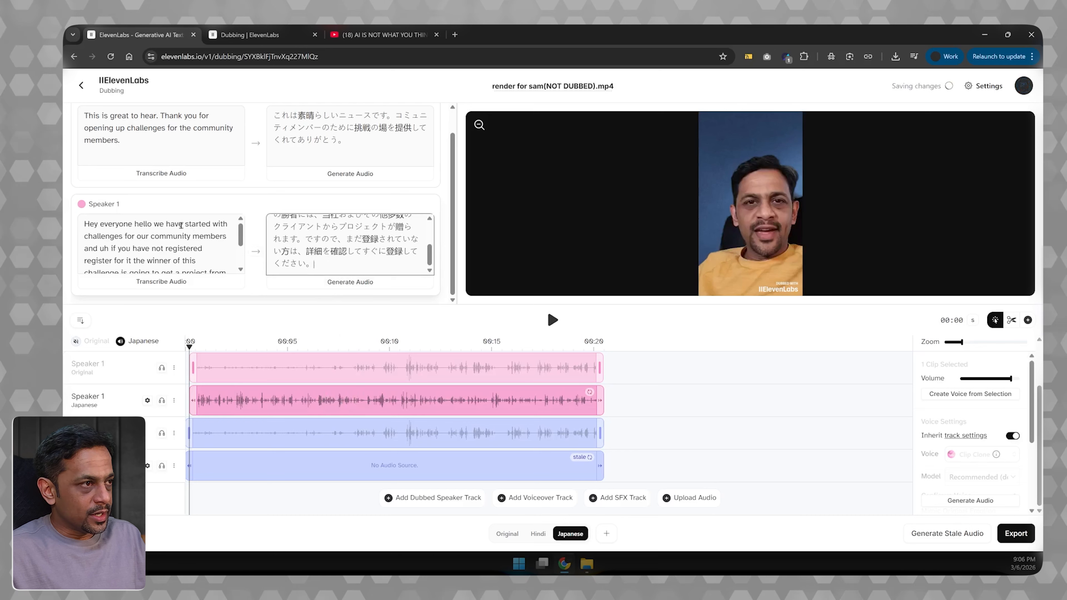
# - Remove the closing "。" from Speaker 1's Japanese translation and put it back
pyautogui.moveTo(315, 264); pyautogui.dragTo(253, 209)
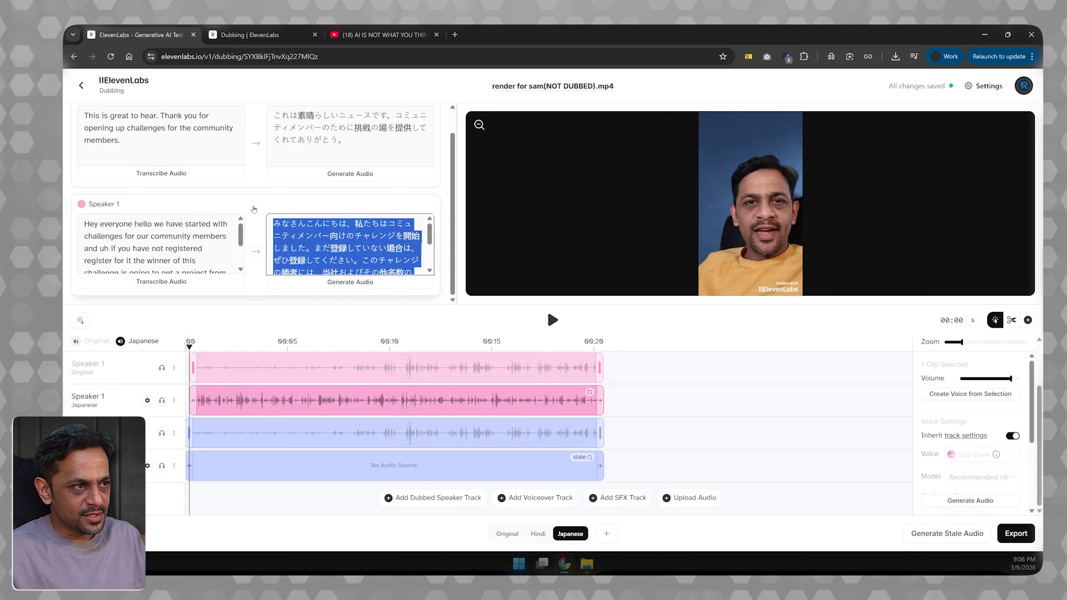
pyautogui.scroll(-2, 354, 260)
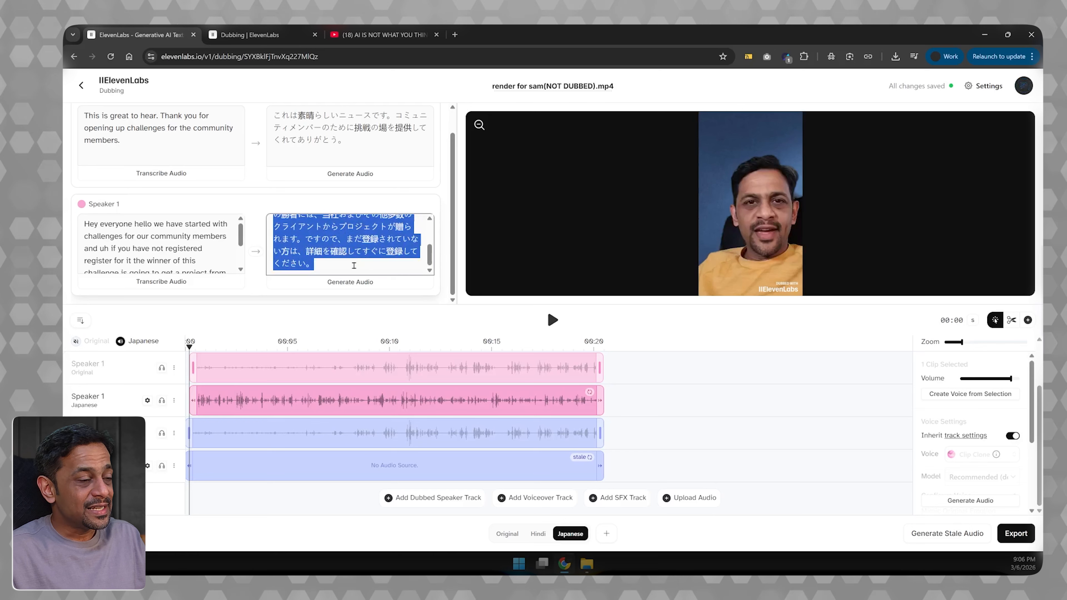
pyautogui.click(354, 265)
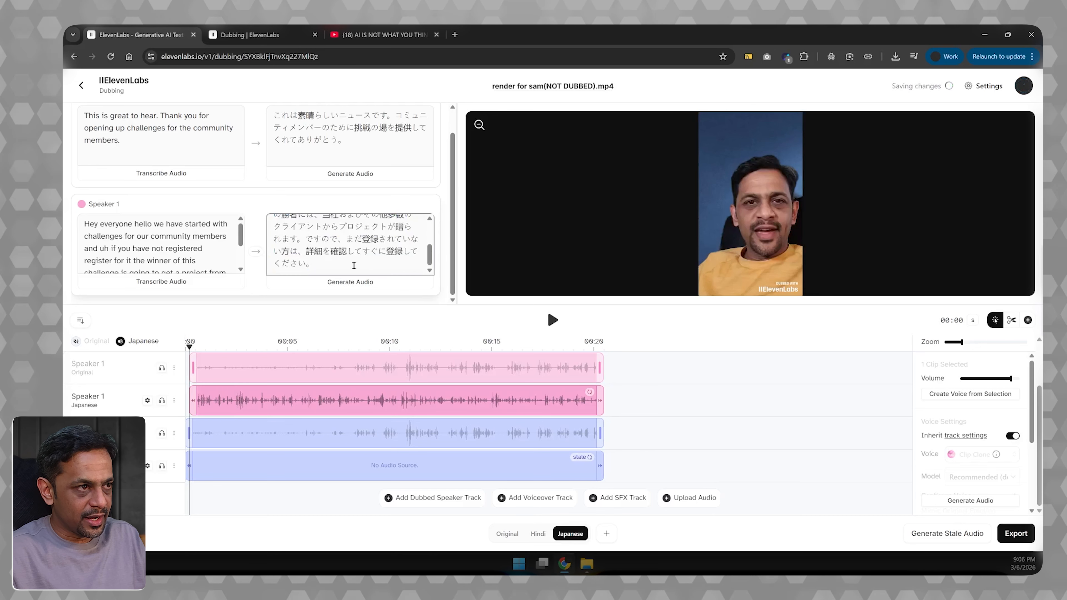
pyautogui.press('BackSpace')
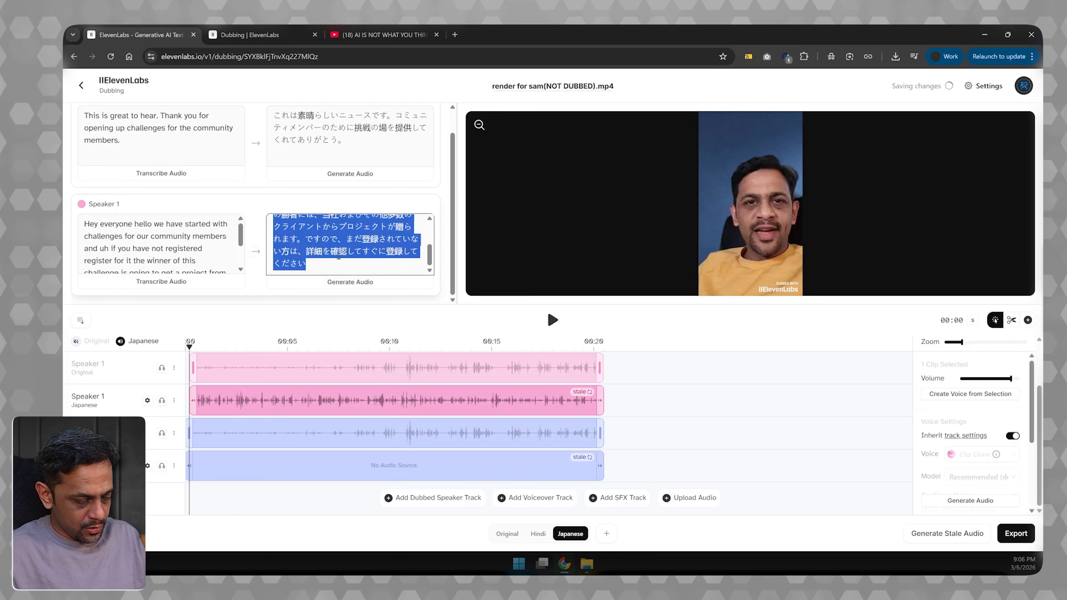
pyautogui.write('。')
pyautogui.click(335, 302)
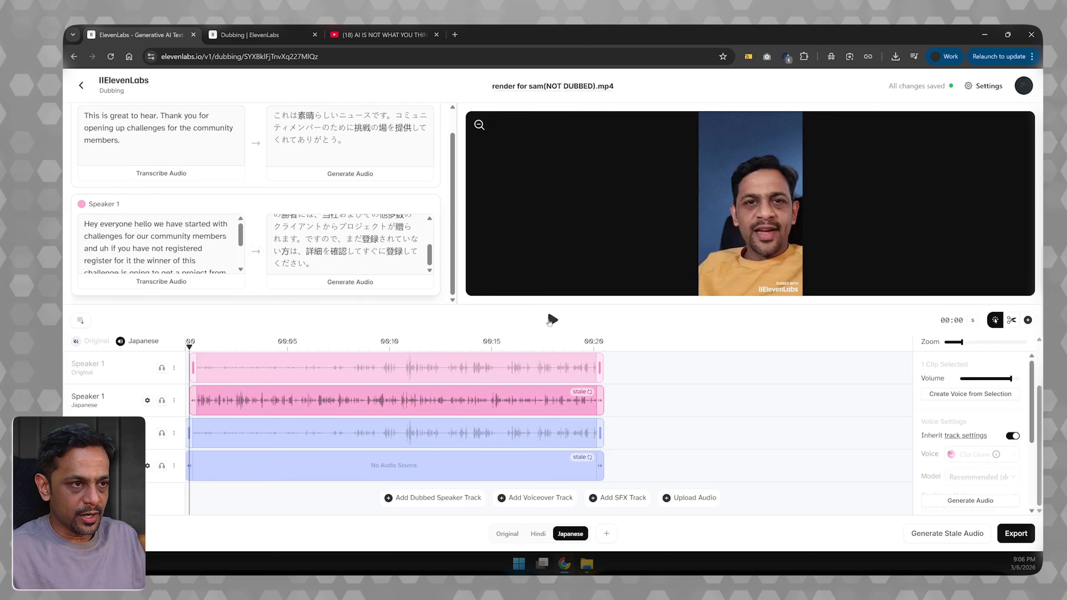
# - Play the Japanese dub to about 00:03, and examine the voice settings and available voices for Speaker 1's Japanese track
pyautogui.click(553, 321)
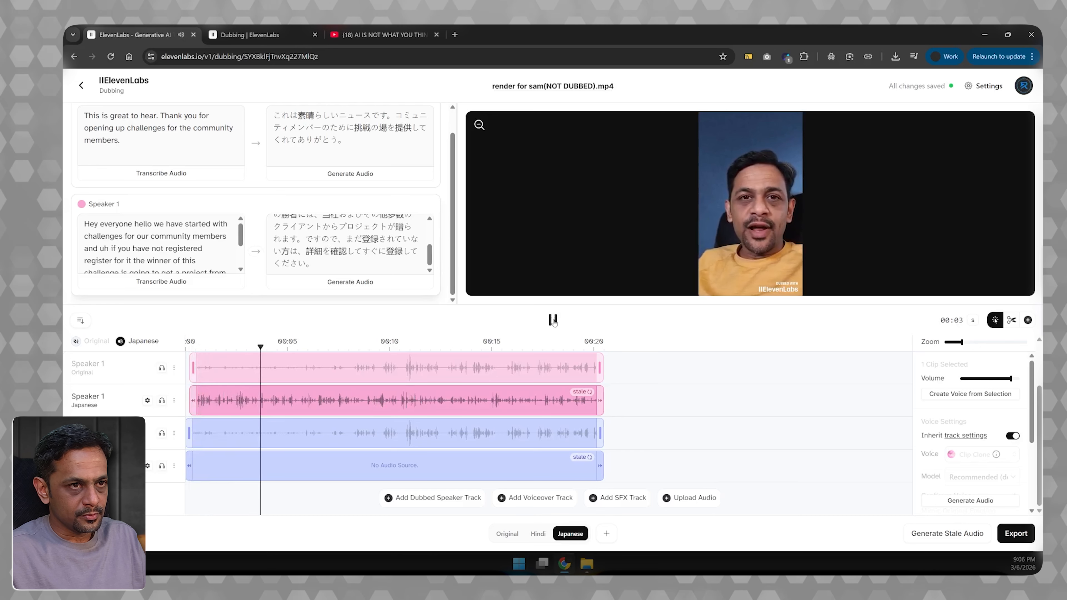
pyautogui.click(553, 320)
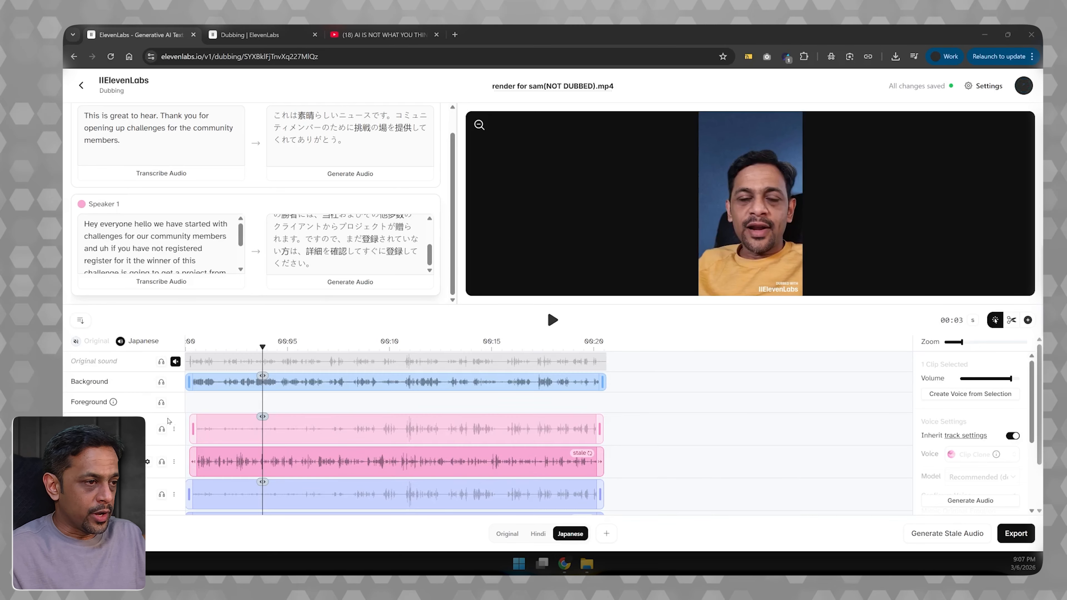
pyautogui.scroll(-2, 136, 421)
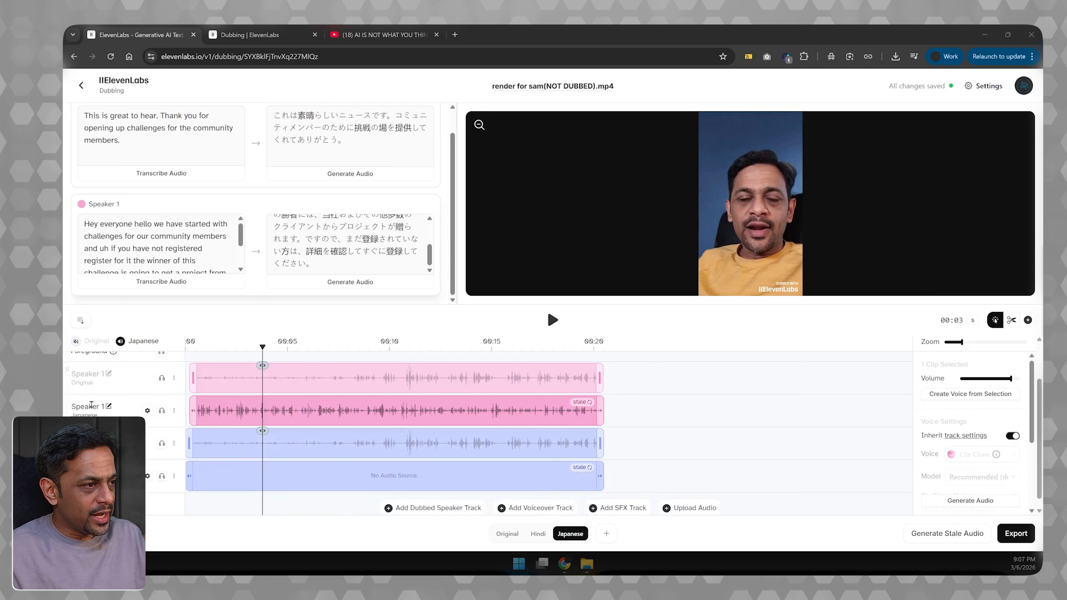
pyautogui.click(147, 411)
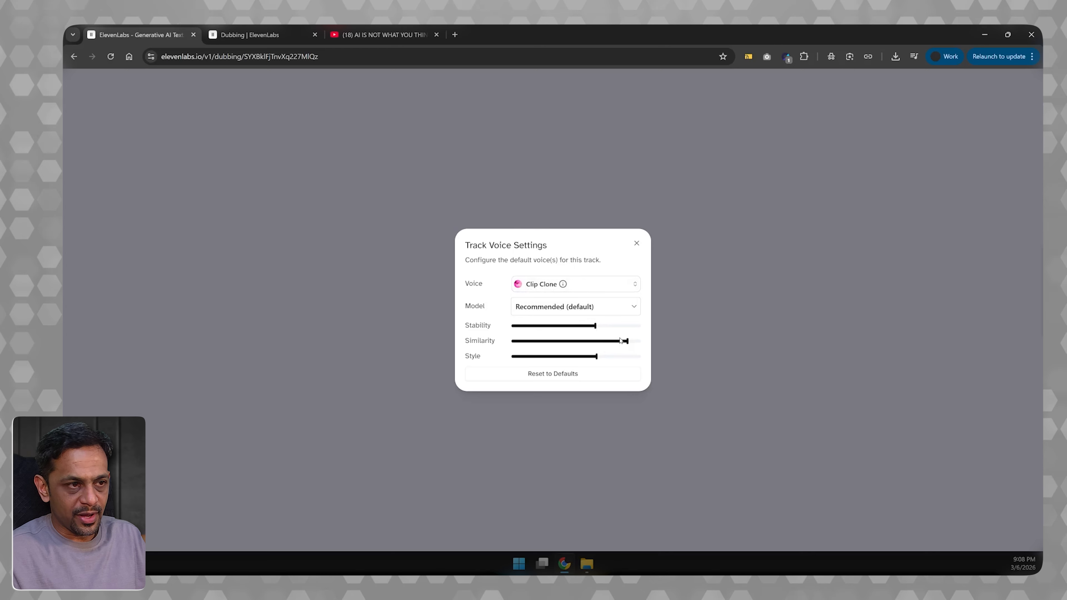
pyautogui.moveTo(628, 344)
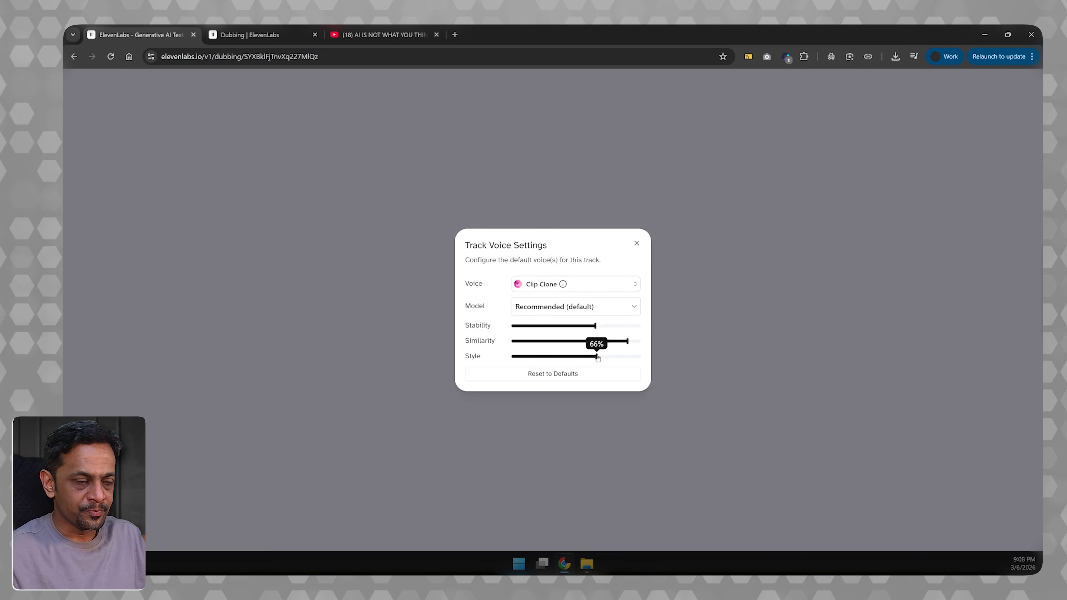
pyautogui.click(548, 289)
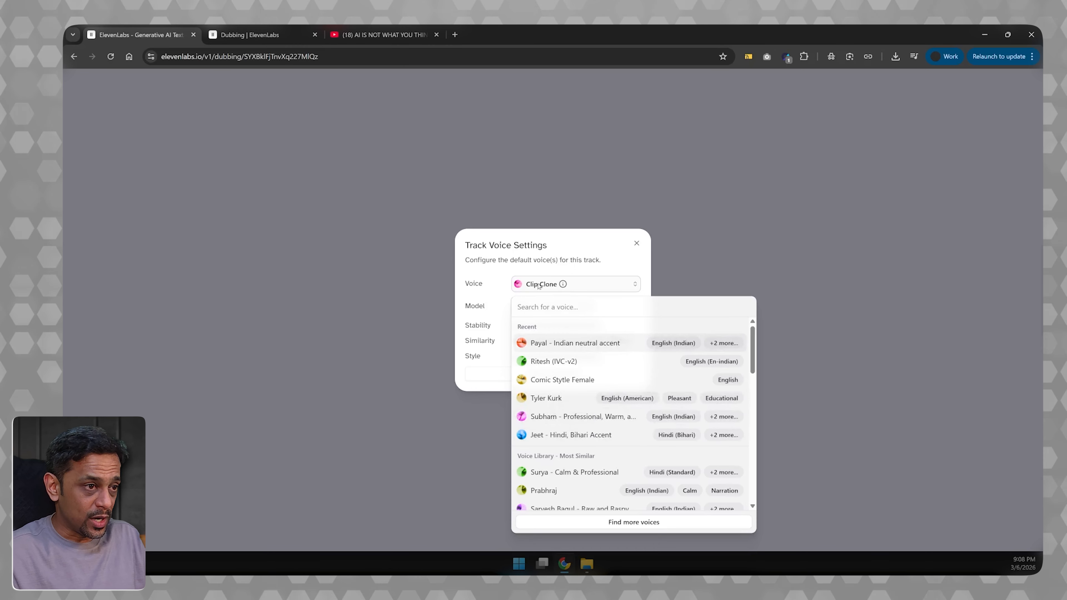
pyautogui.press('Escape')
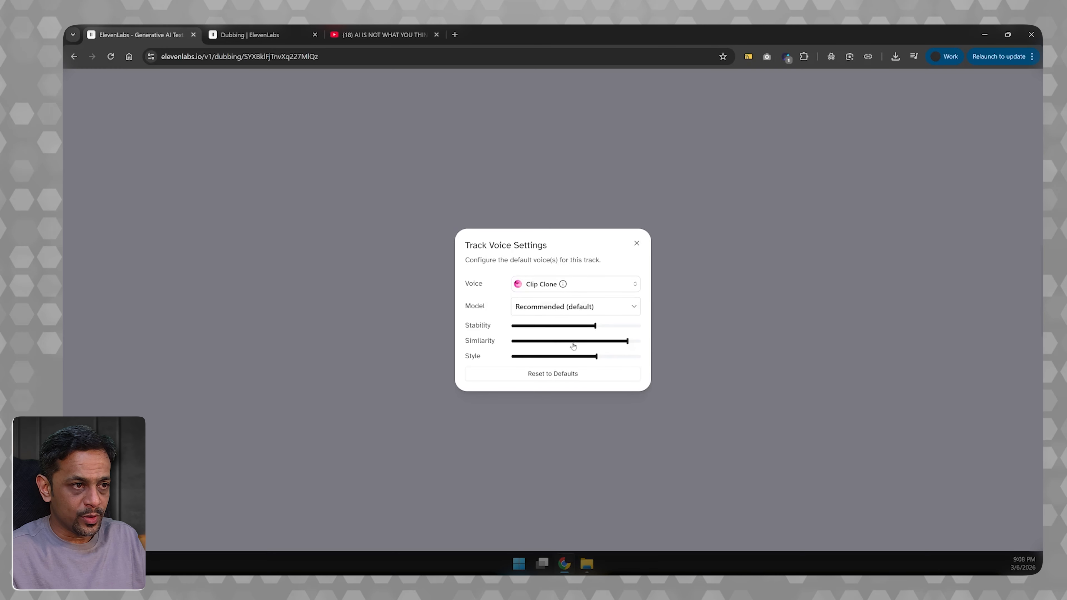
pyautogui.click(637, 244)
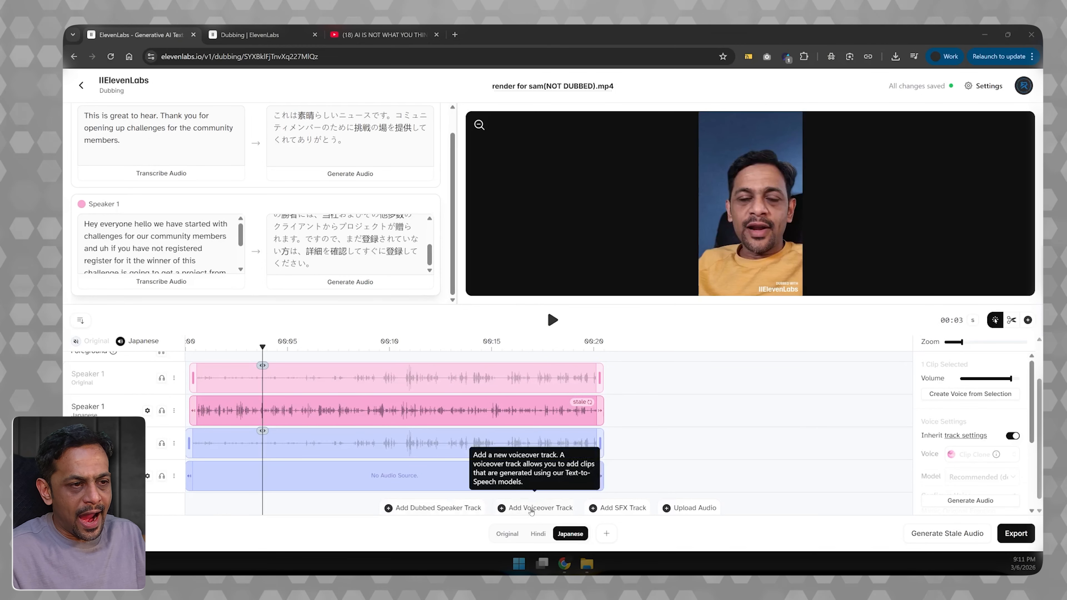
# - Add a voiceover track to the Japanese version and place a new clip at its start
pyautogui.click(532, 508)
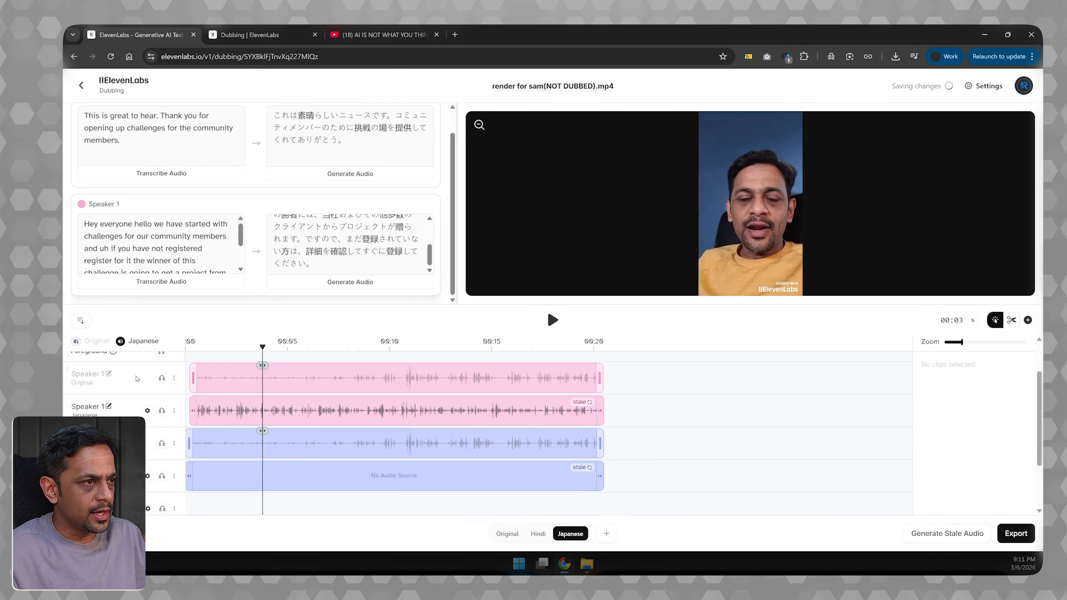
pyautogui.scroll(-2, 161, 384)
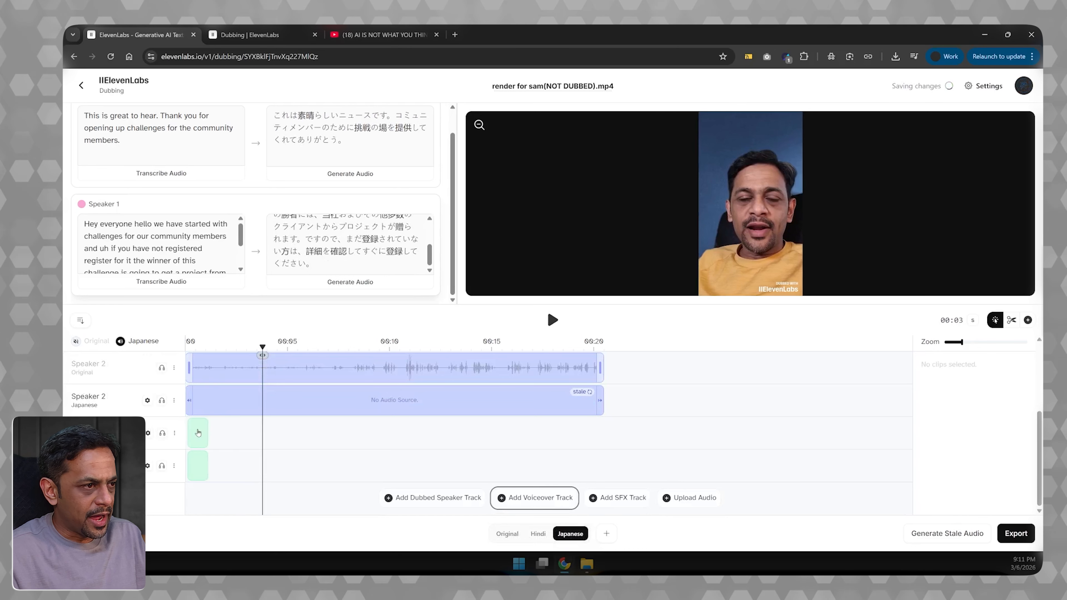
pyautogui.click(198, 434)
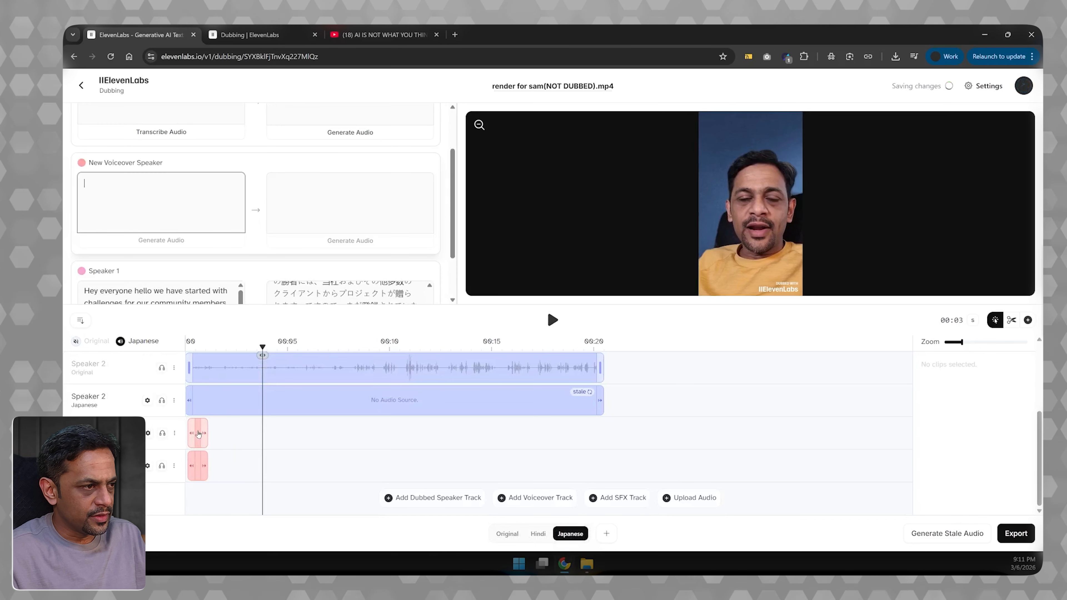
# - Preview the Subham - Professional voice and assign it as the default voice of the new voiceover track
pyautogui.click(148, 435)
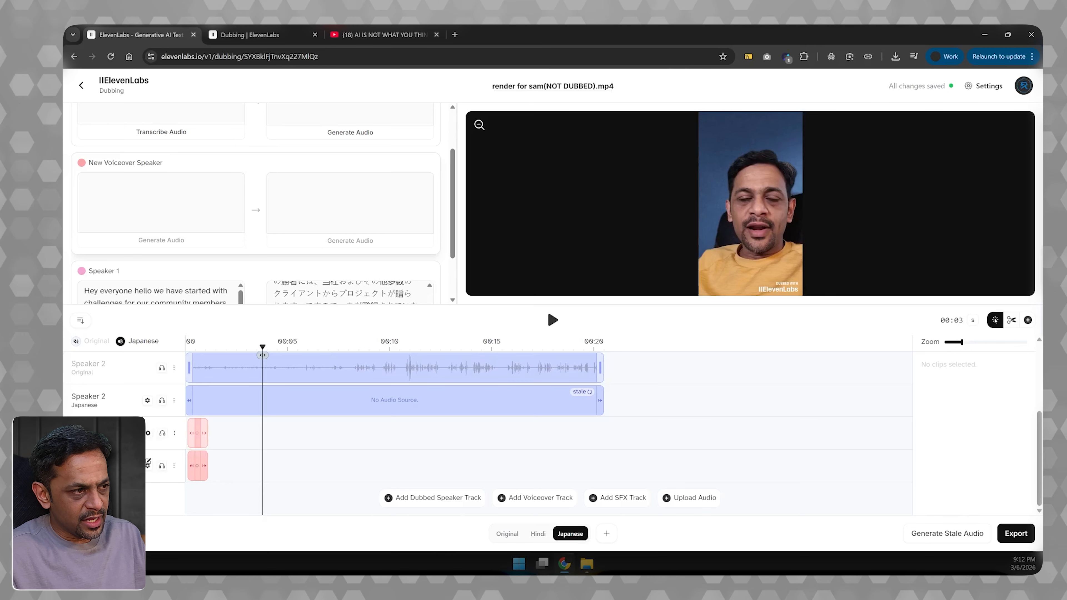
pyautogui.click(150, 435)
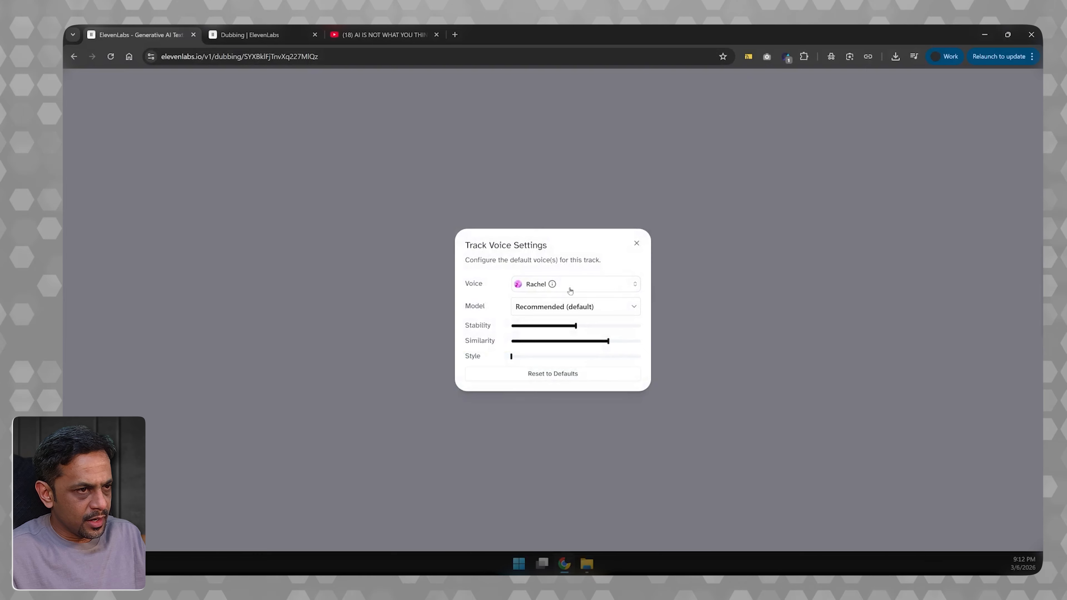
pyautogui.click(530, 285)
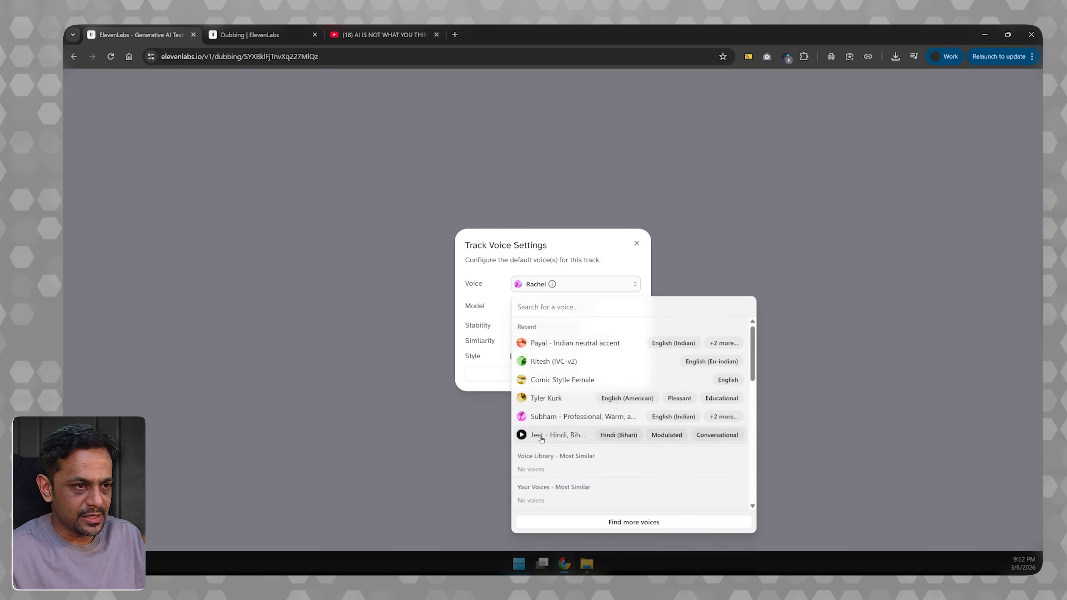
pyautogui.scroll(-3, 543, 418)
pyautogui.scroll(3, 543, 416)
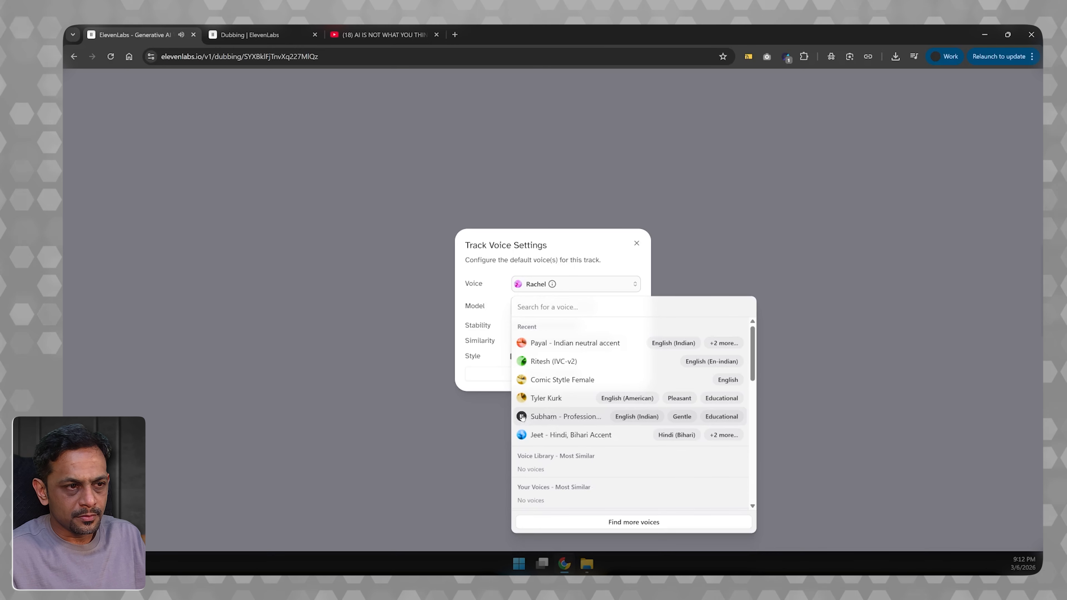
pyautogui.click(546, 417)
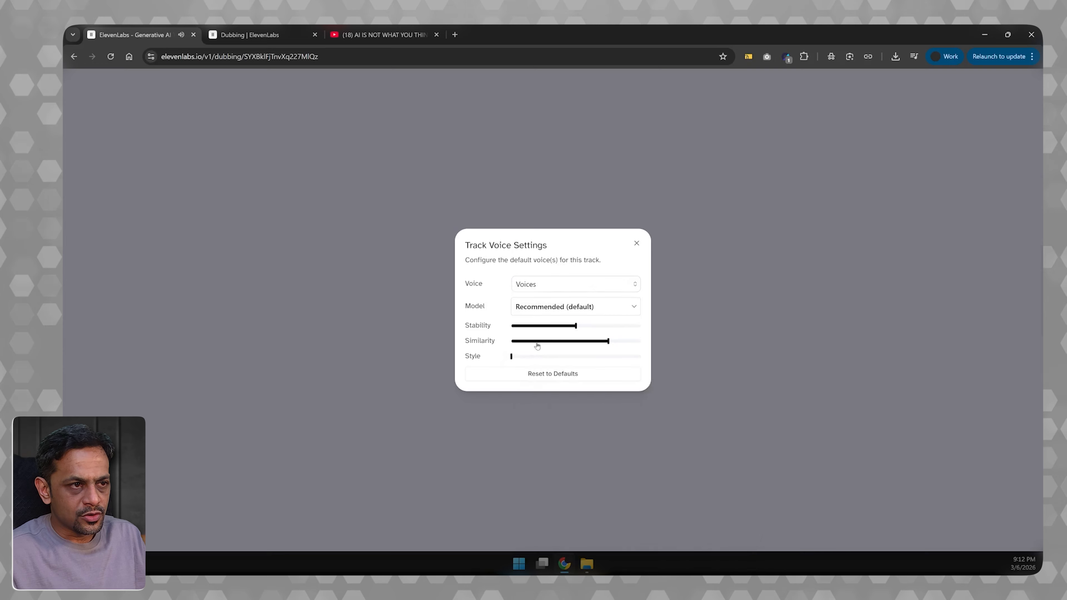
pyautogui.click(637, 243)
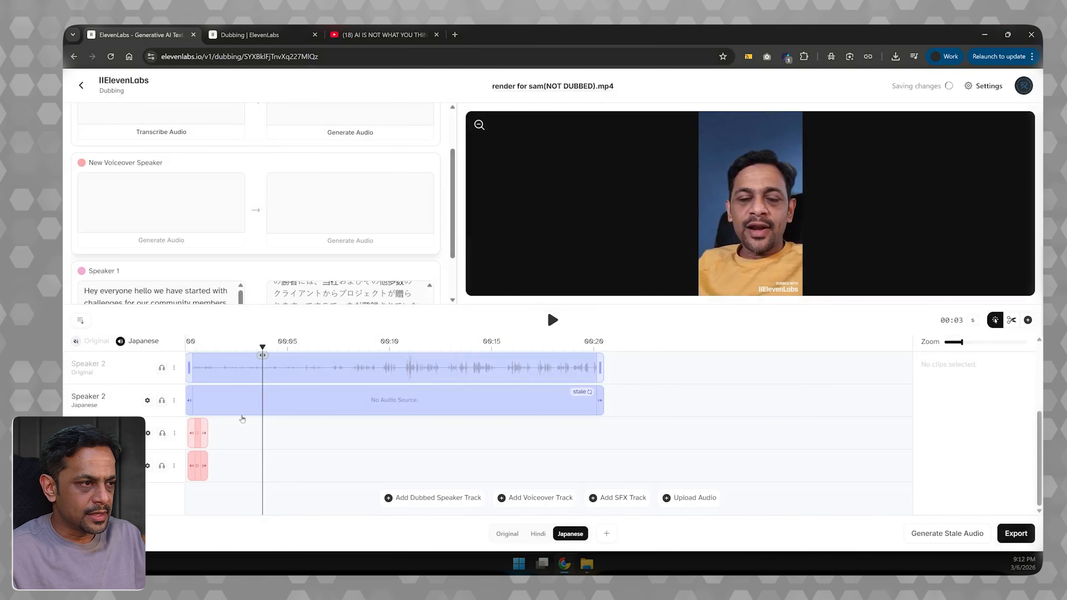
# - Copy Speaker 1's full English transcript into the source text of the New Voiceover Speaker clip
pyautogui.click(157, 296)
pyautogui.hotkey('ctrl', 'a')
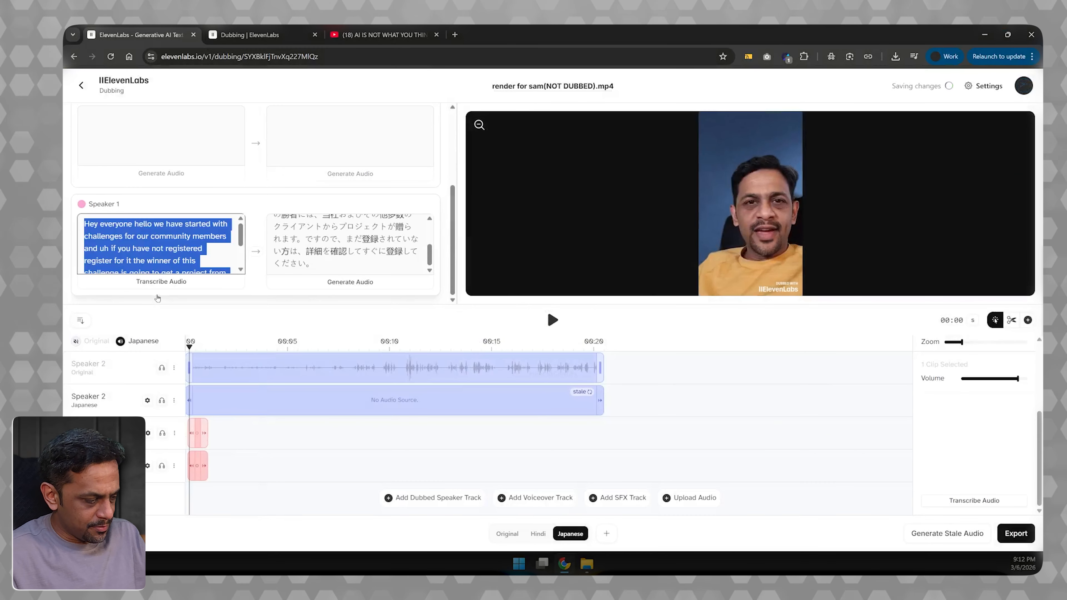
pyautogui.scroll(2, 151, 252)
pyautogui.click(142, 230)
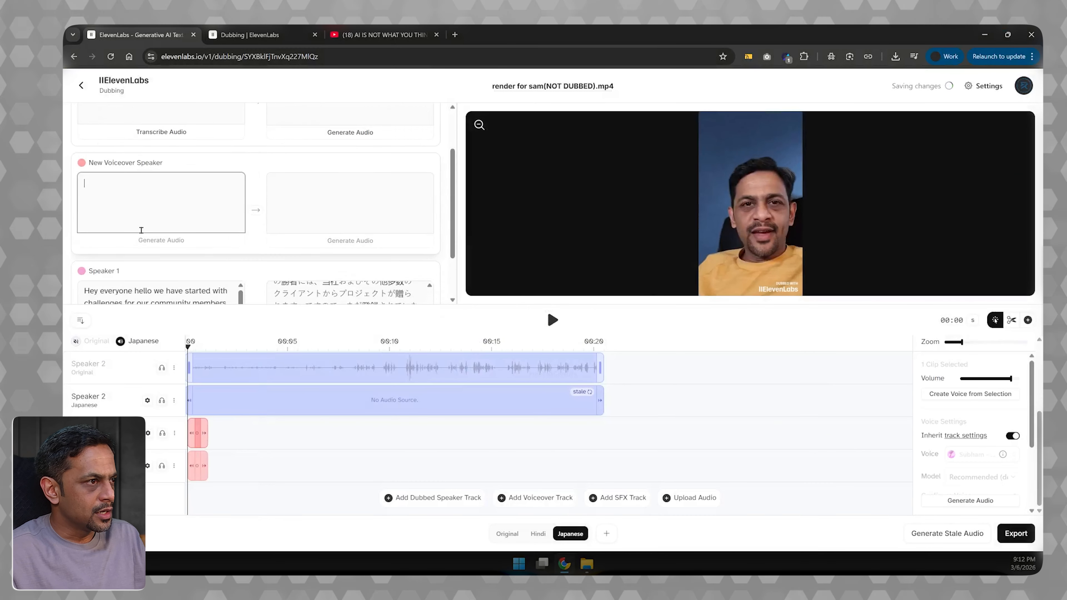
pyautogui.hotkey('ctrl', 'v')
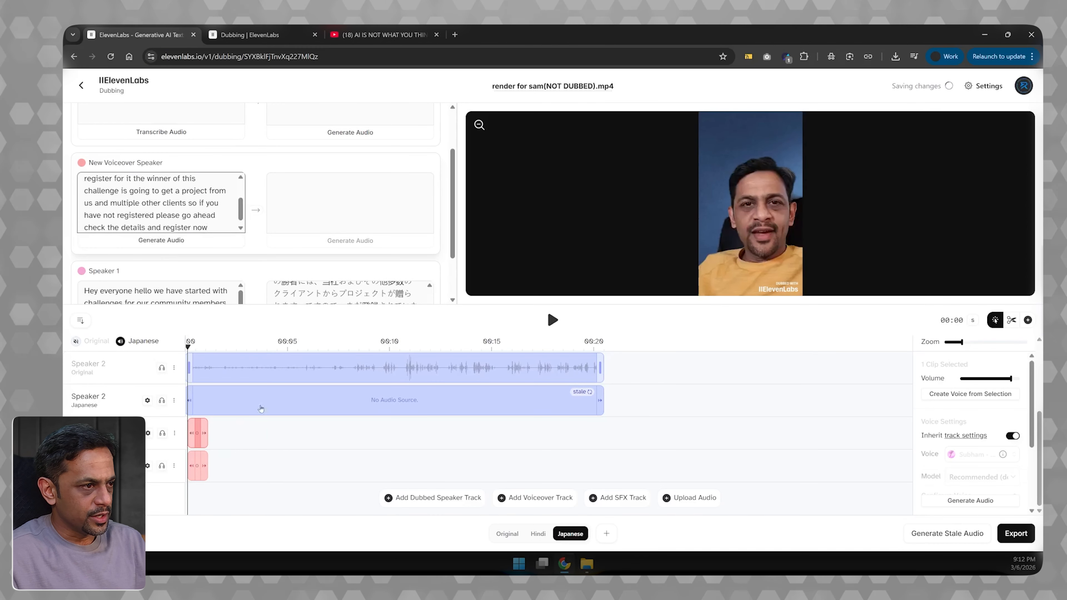
# - Extend the voiceover's original-language clip to end at about 00:20 and generate its audio from the English text
pyautogui.moveTo(203, 433); pyautogui.dragTo(598, 430)
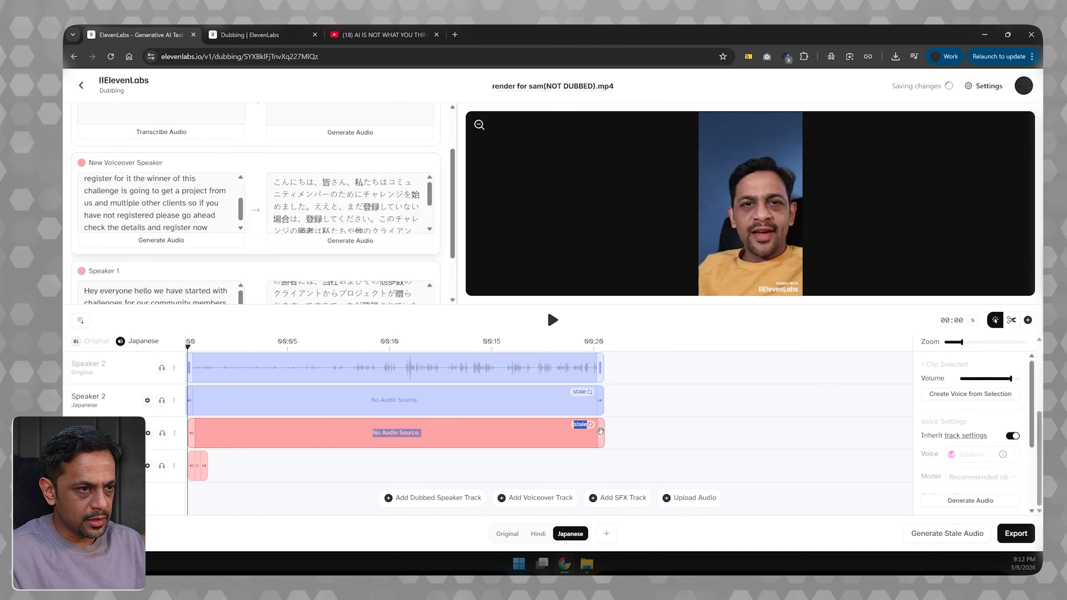
pyautogui.click(149, 241)
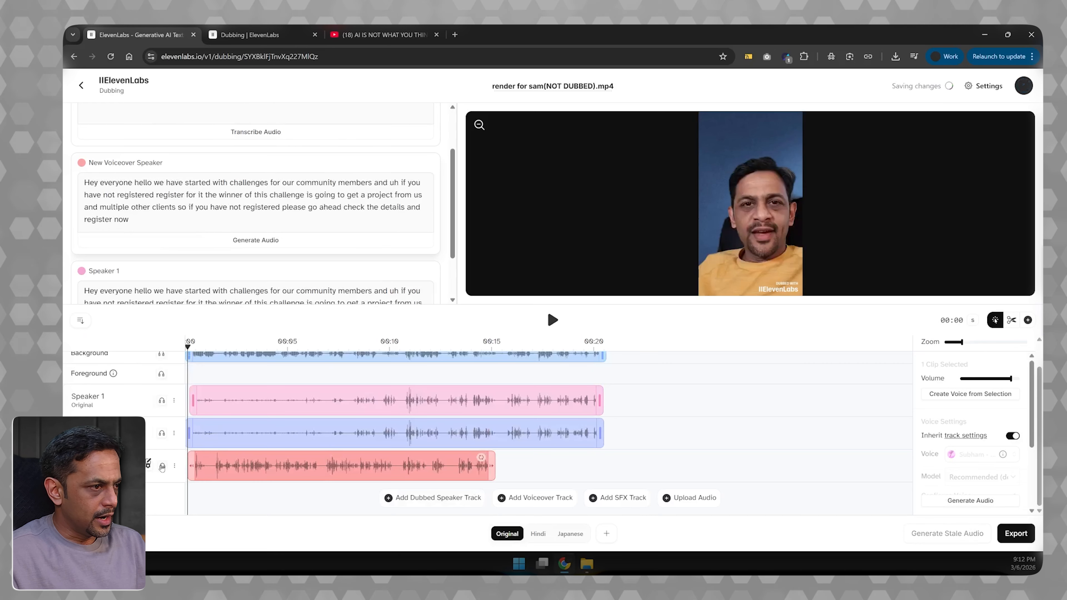
# - Solo the New Voiceover Speaker track, generate its English audio again and play it back in the original-language version
pyautogui.click(162, 467)
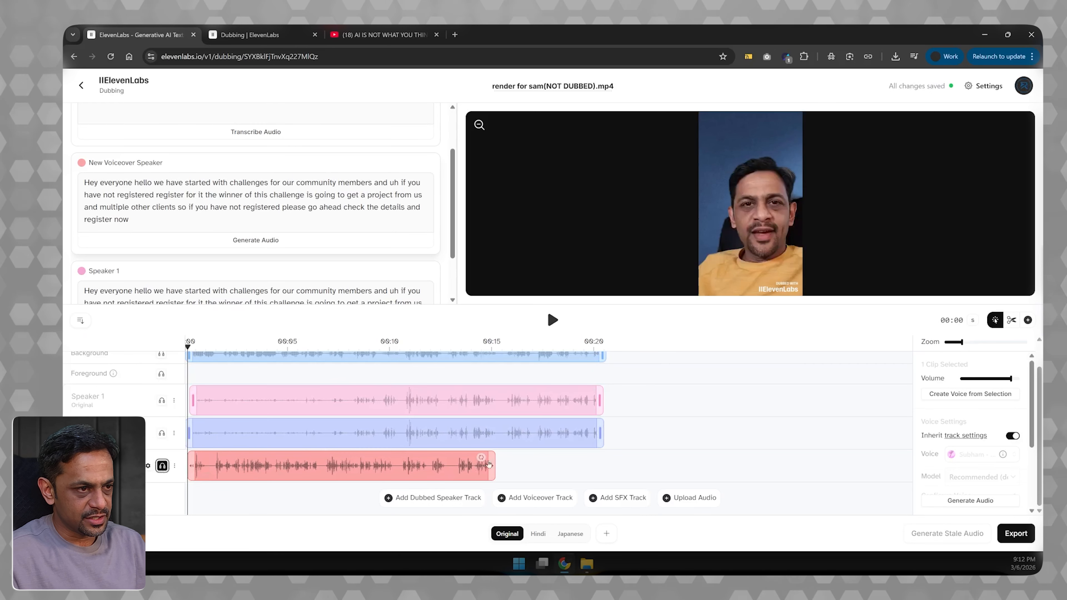
pyautogui.click(240, 242)
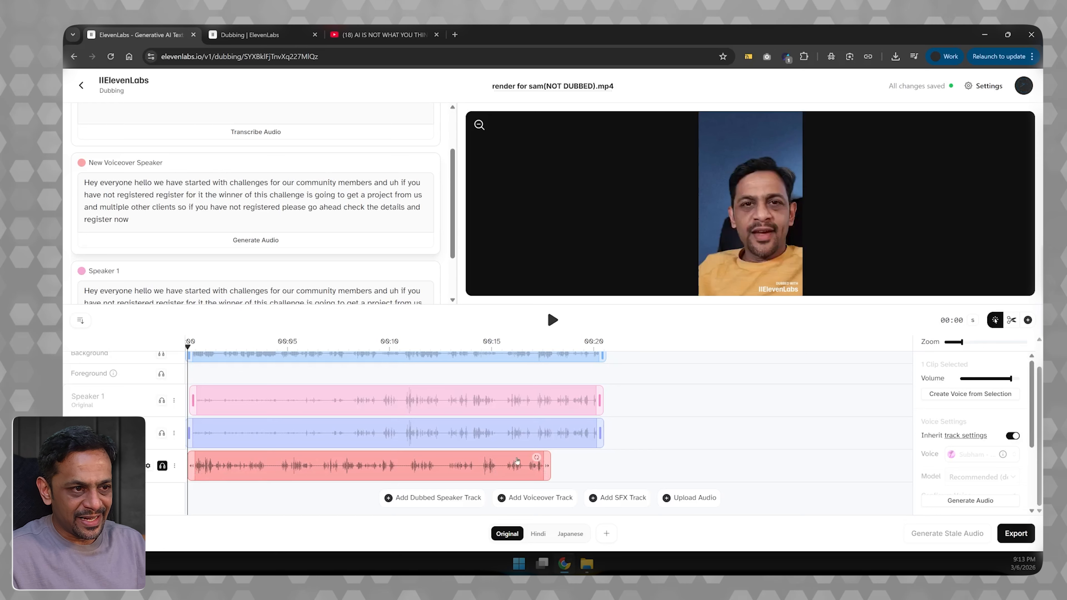
pyautogui.click(552, 319)
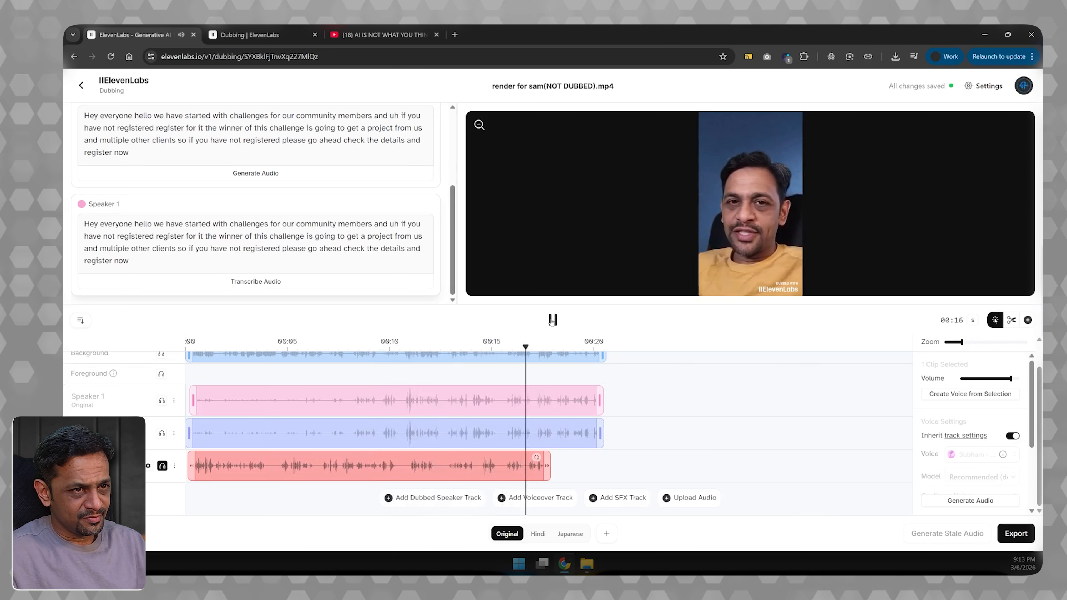
pyautogui.click(553, 320)
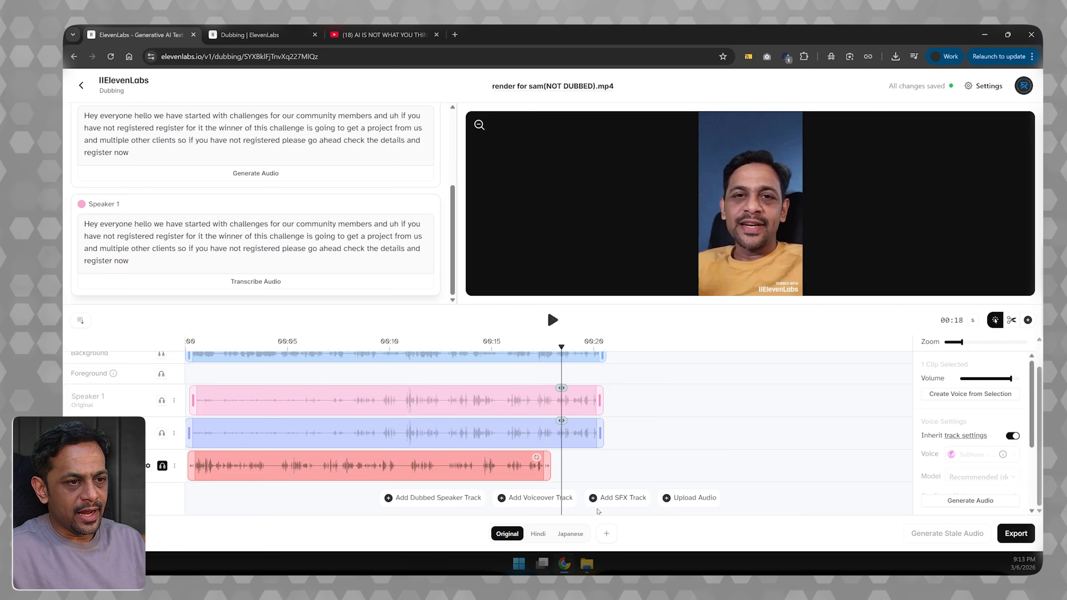
# - Add an SFX track with an empty clip at its start, and delete that track
pyautogui.click(593, 498)
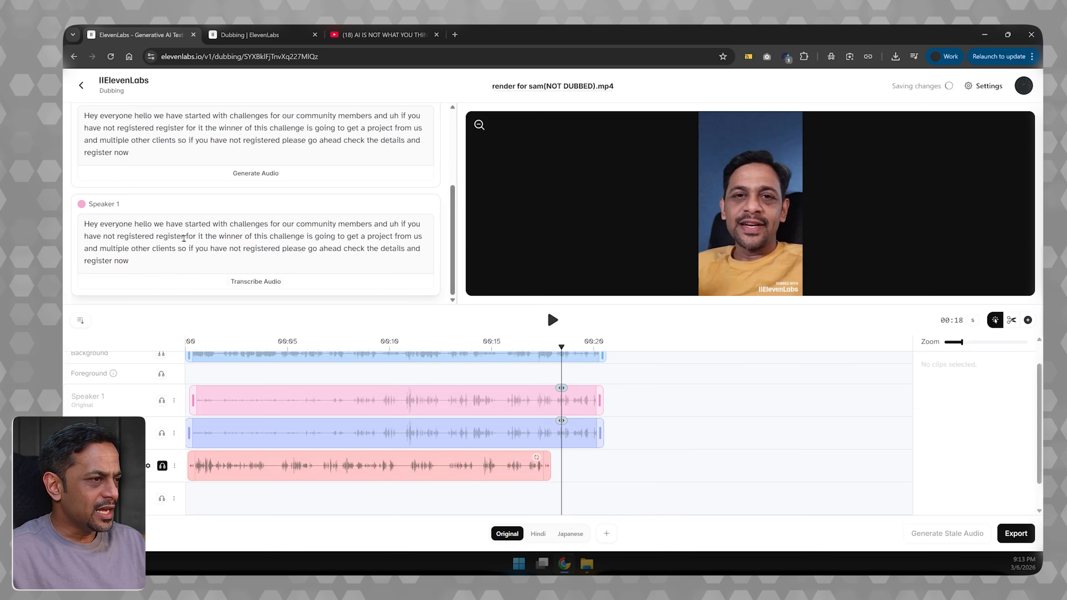
pyautogui.scroll(3, 146, 239)
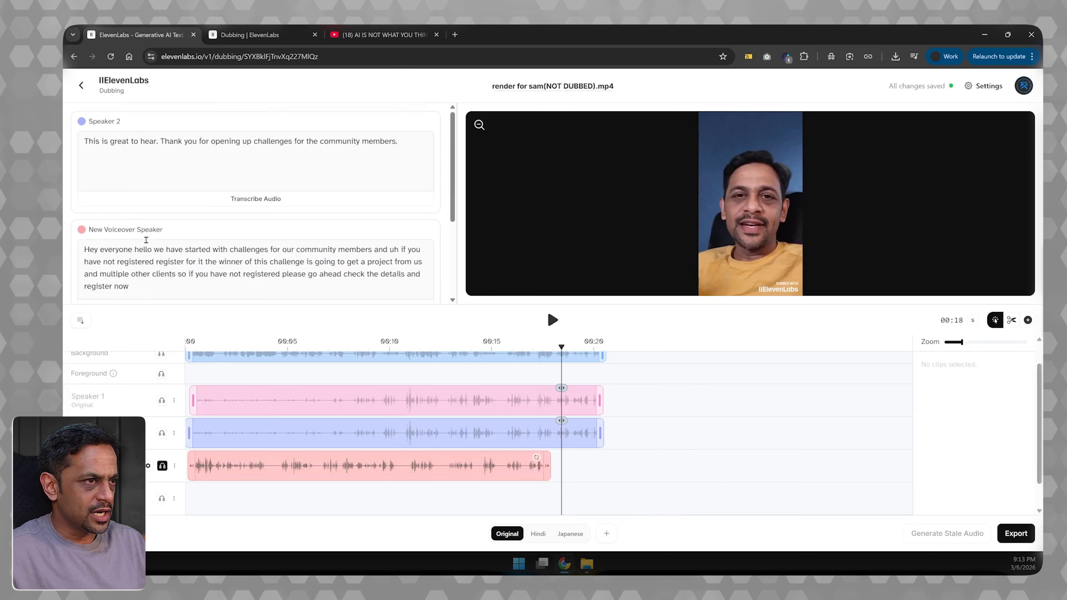
pyautogui.scroll(-3, 146, 240)
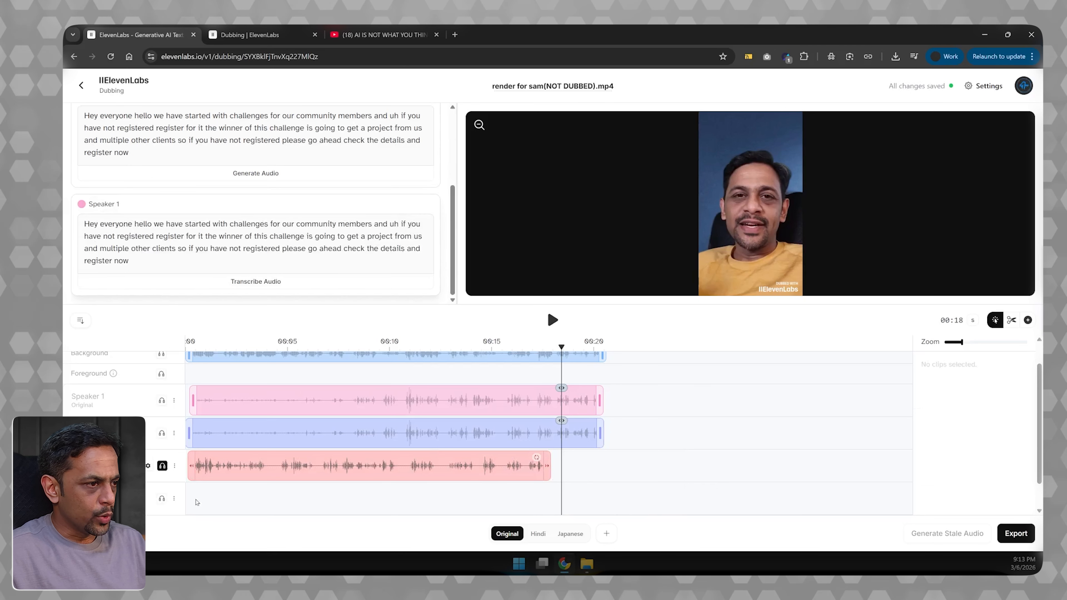
pyautogui.click(195, 503)
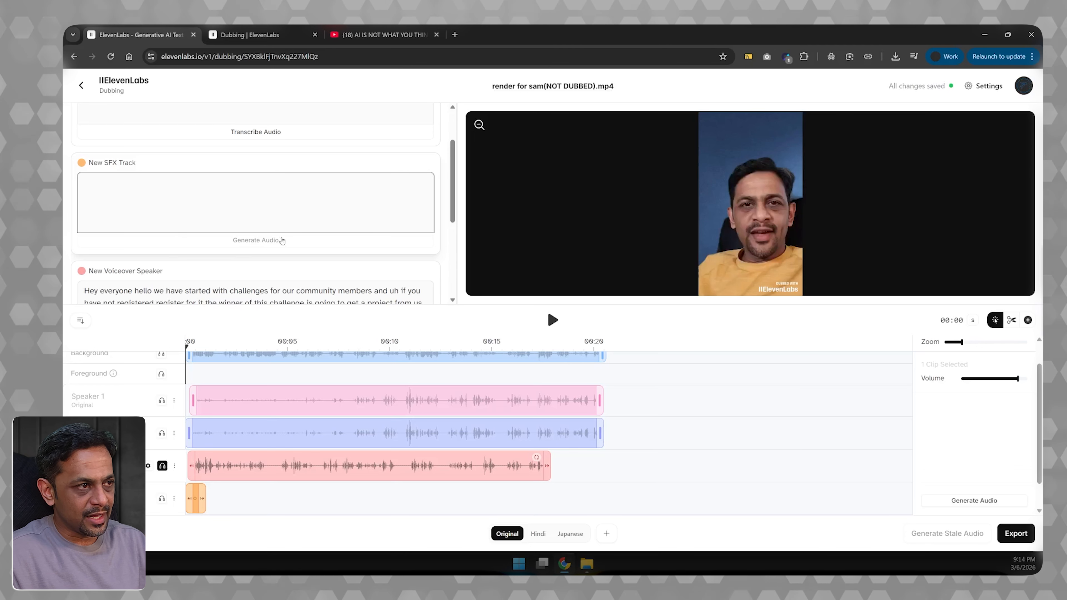
pyautogui.click(173, 500)
pyautogui.click(188, 483)
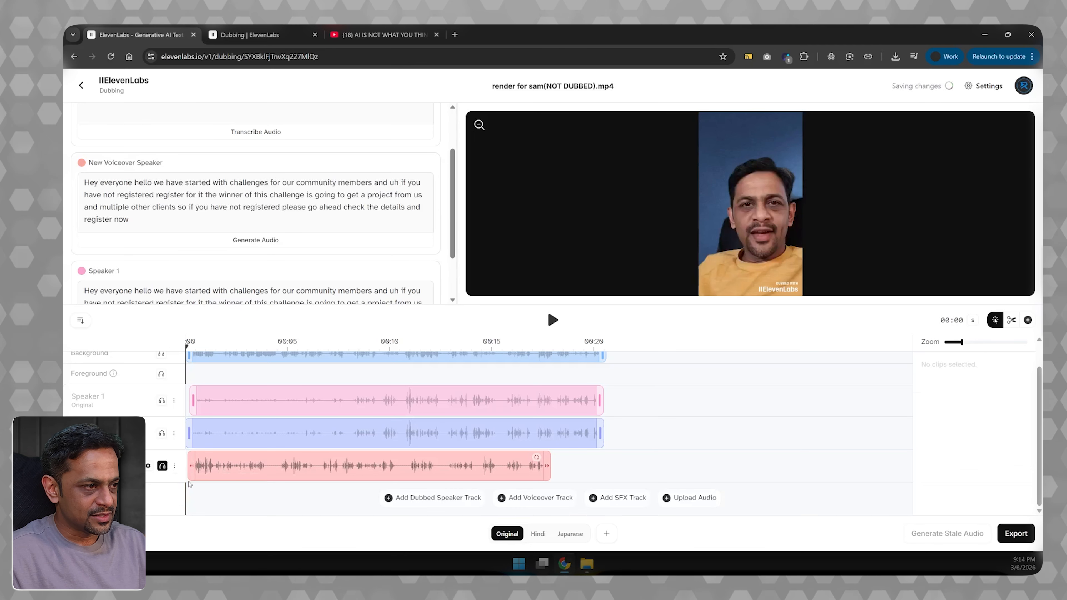
# - Open the project's audio import dialog, and preview the Creative Flow State and Creative Flow tracks in the ElevenLabs Music history
pyautogui.click(691, 498)
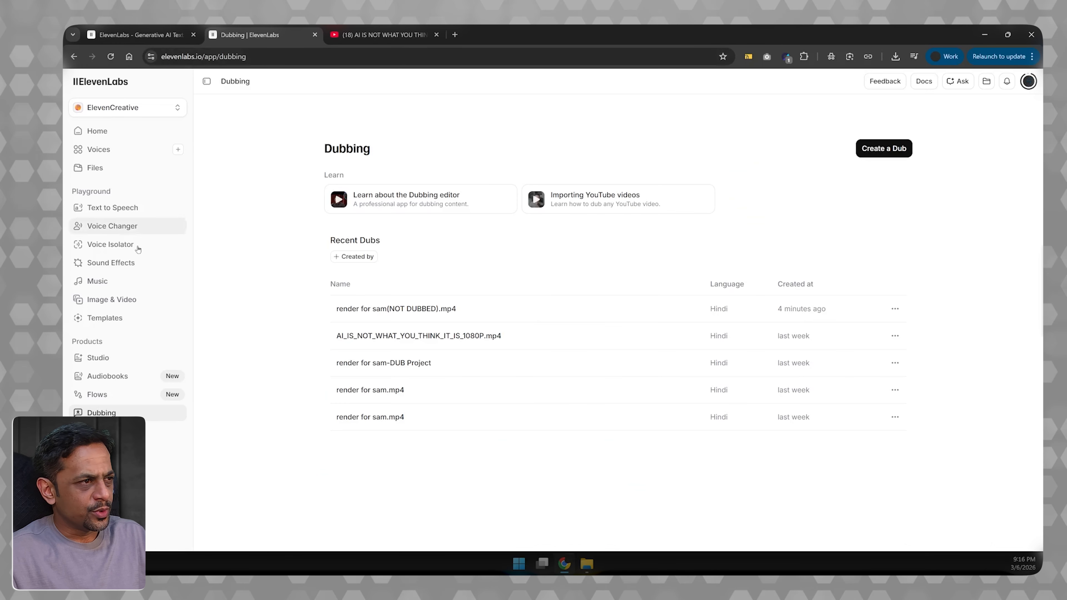
pyautogui.click(122, 281)
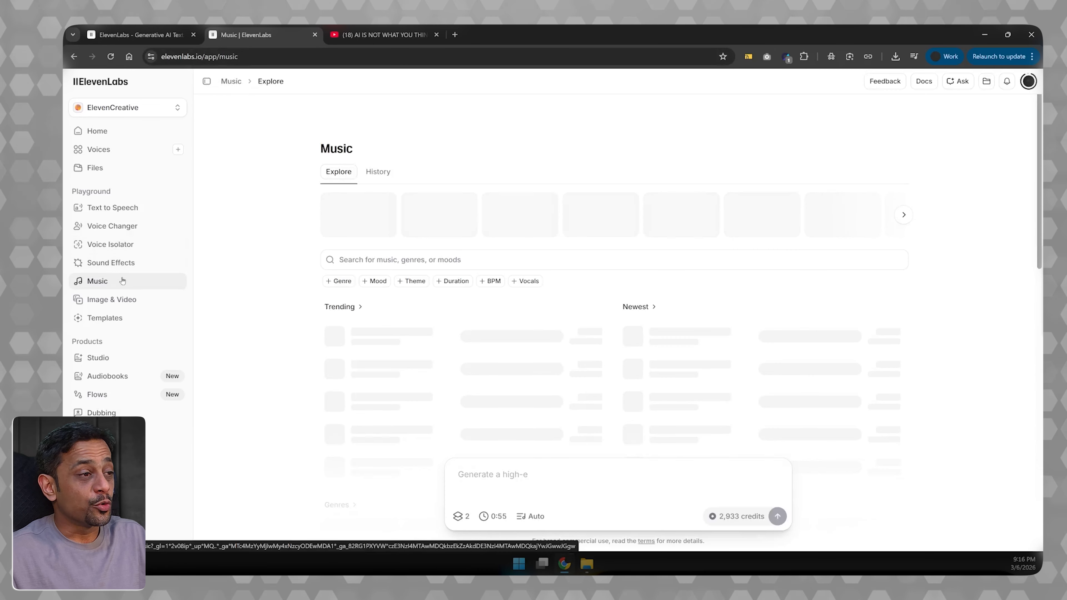
pyautogui.click(379, 172)
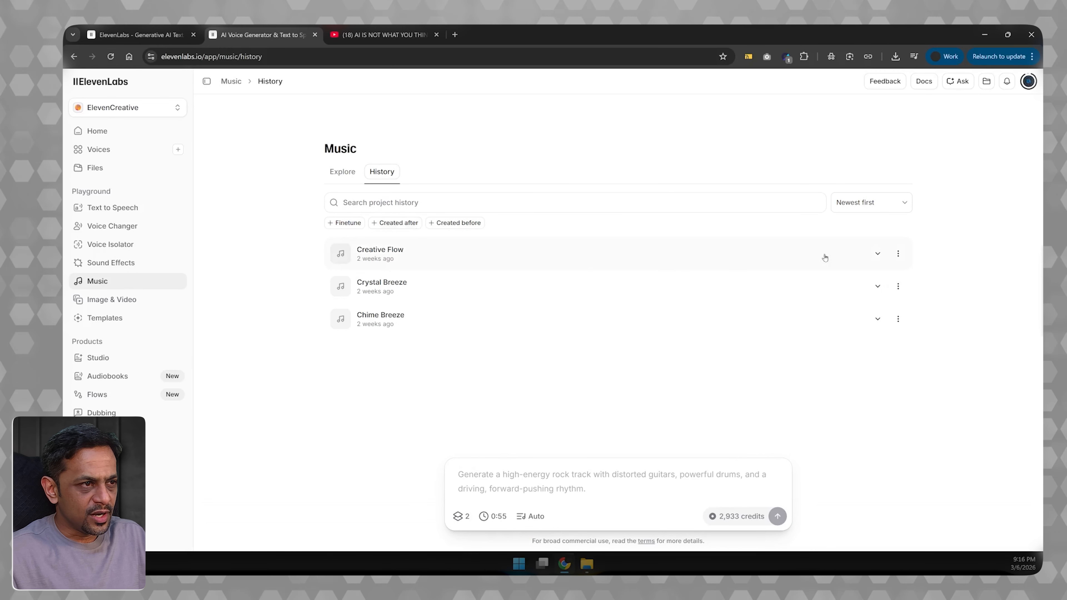
pyautogui.click(877, 254)
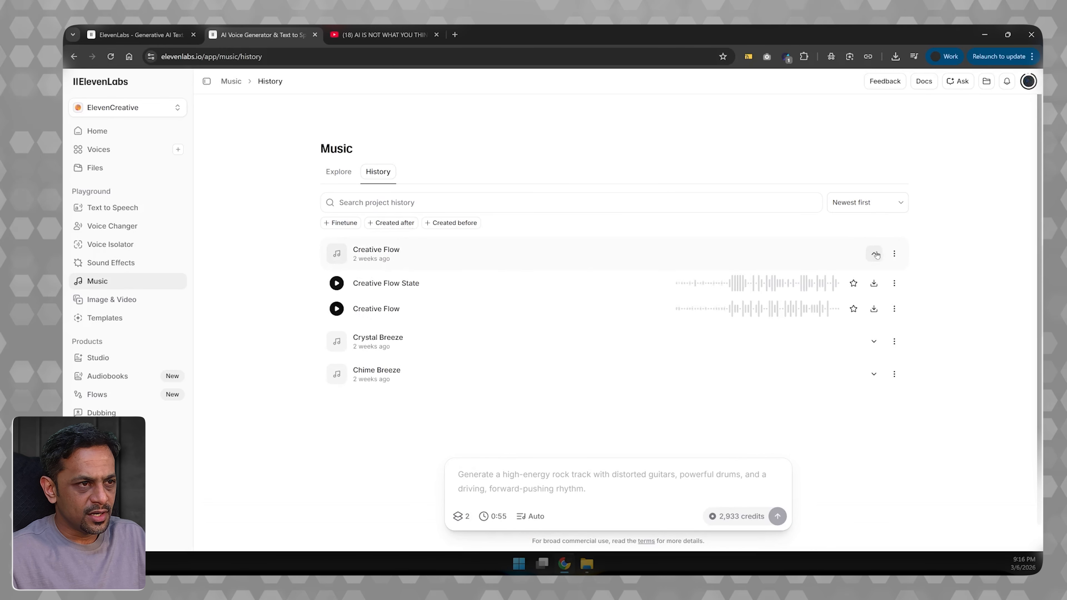
pyautogui.click(337, 283)
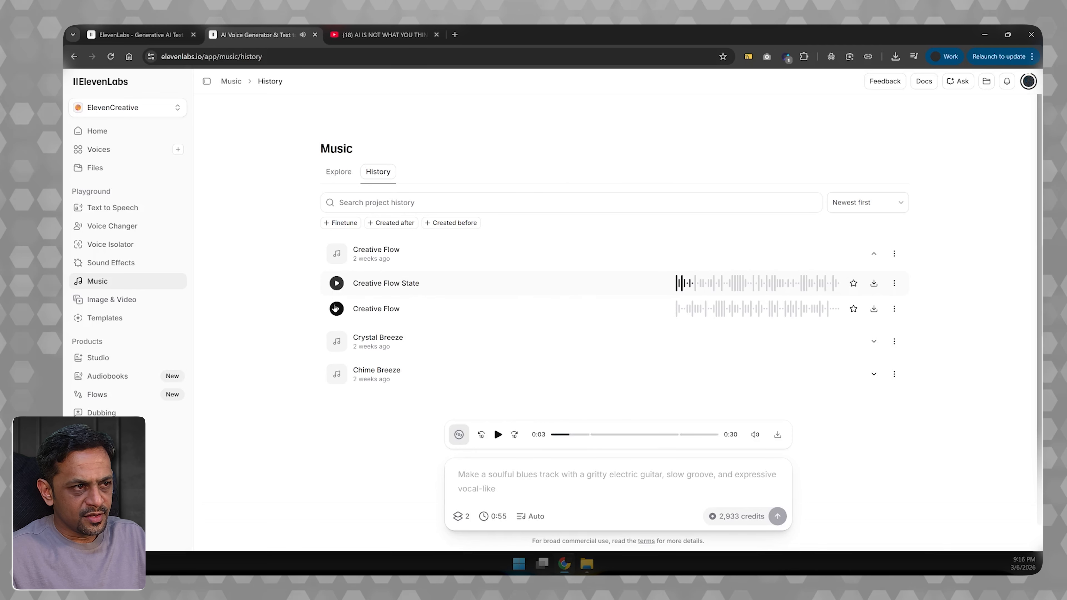
pyautogui.click(336, 309)
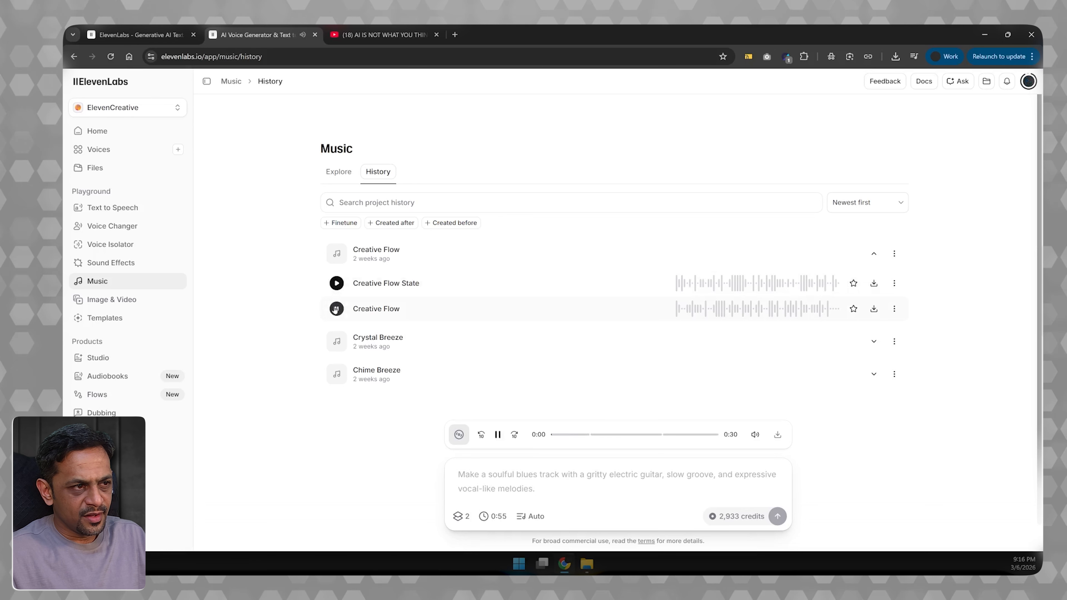
pyautogui.click(336, 309)
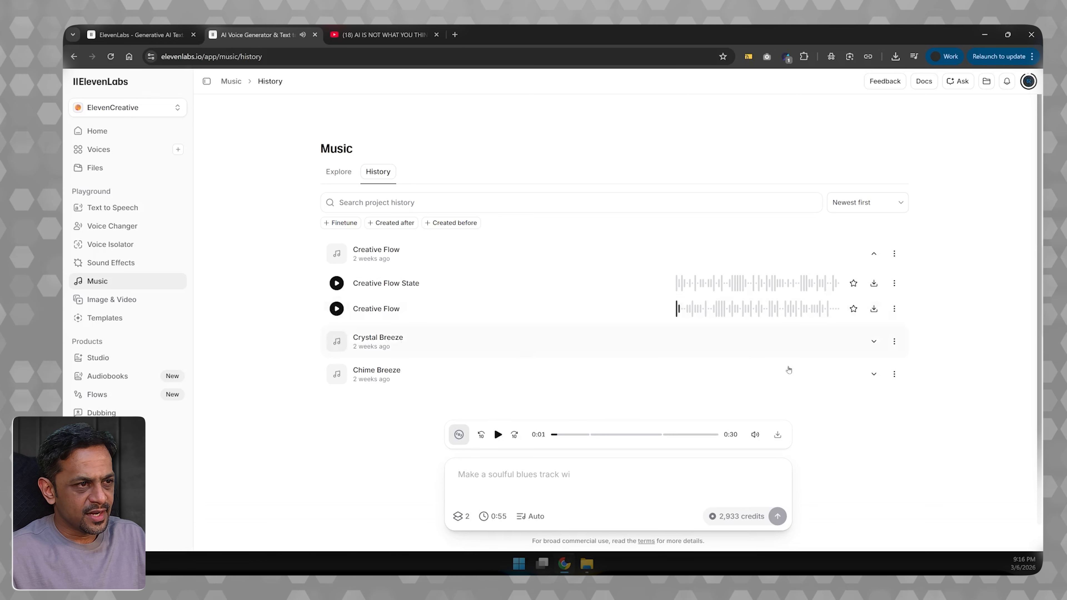
# - Preview the Crystal Breeze track in the Music history and download it as MP3
pyautogui.click(873, 341)
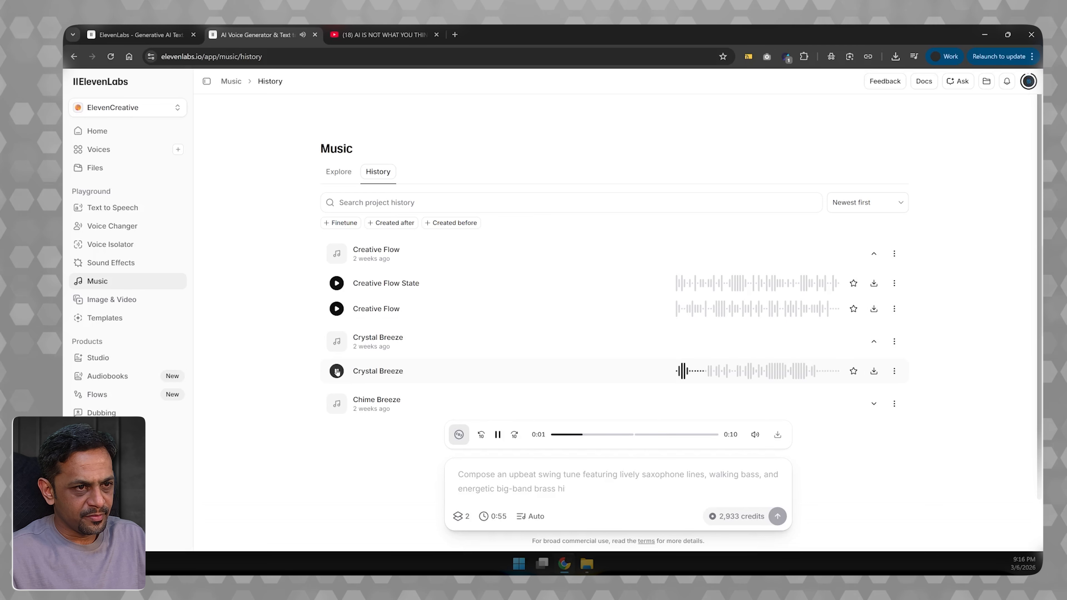
pyautogui.click(336, 371)
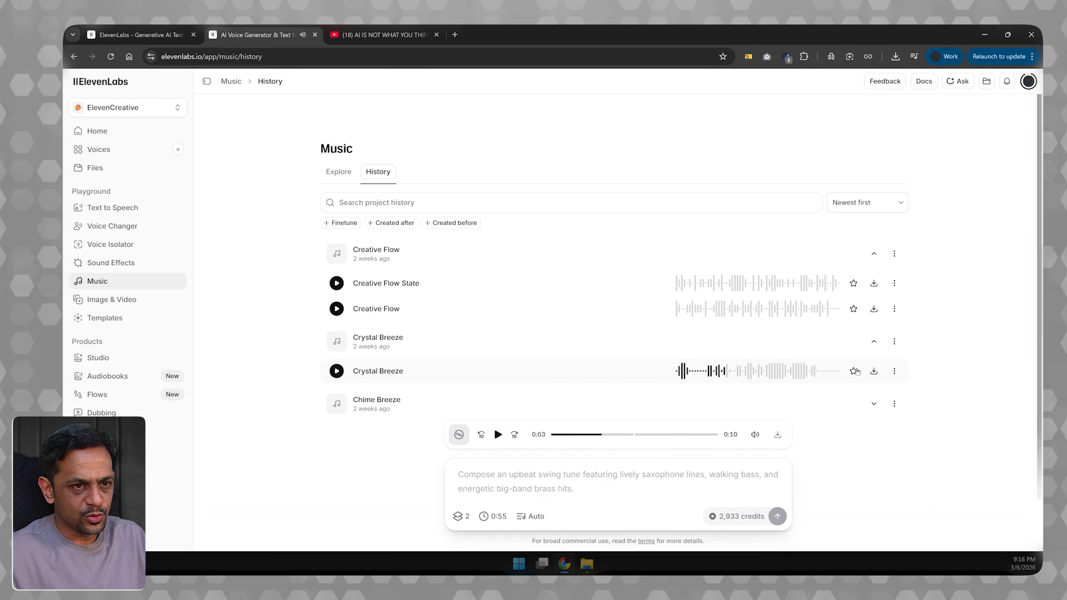
pyautogui.click(874, 371)
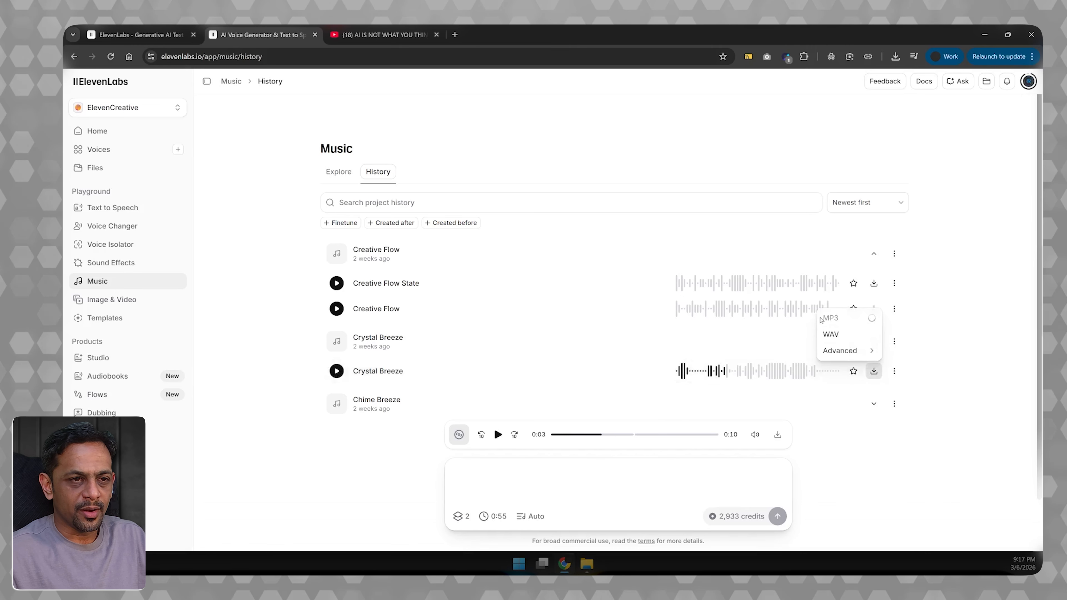
# - Return to the dubbing project and import the downloaded Crystal_Breeze MP3 as audio without speakers
pyautogui.click(122, 28)
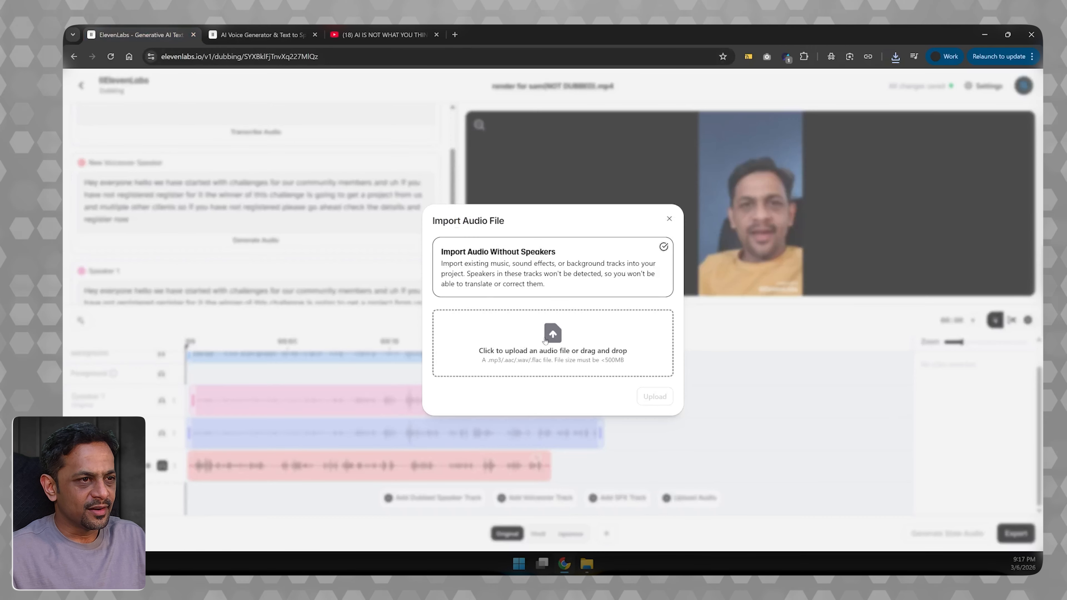
pyautogui.click(483, 324)
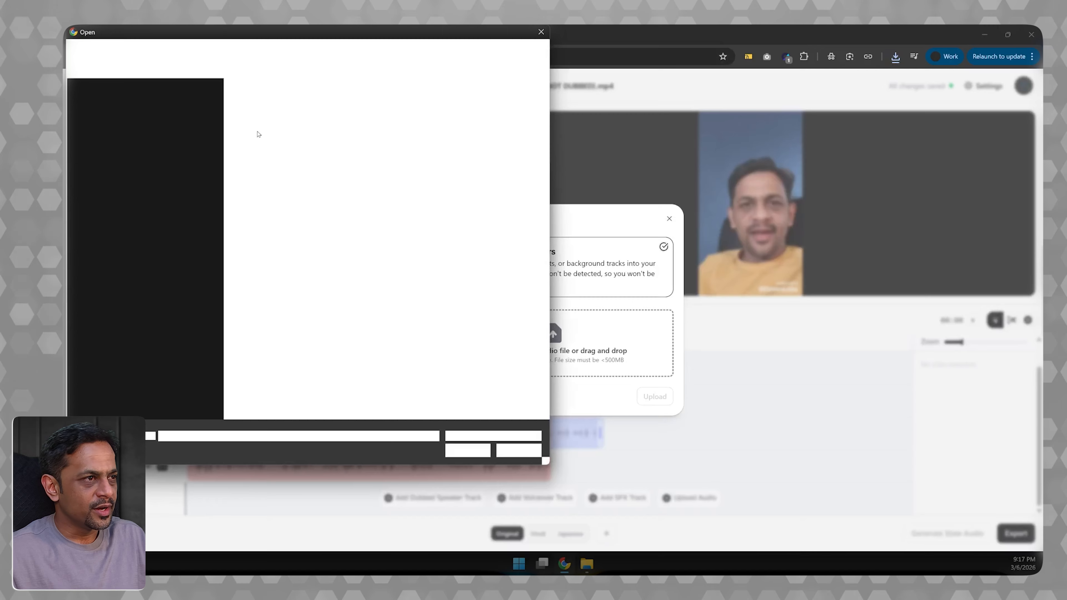
pyautogui.click(253, 116)
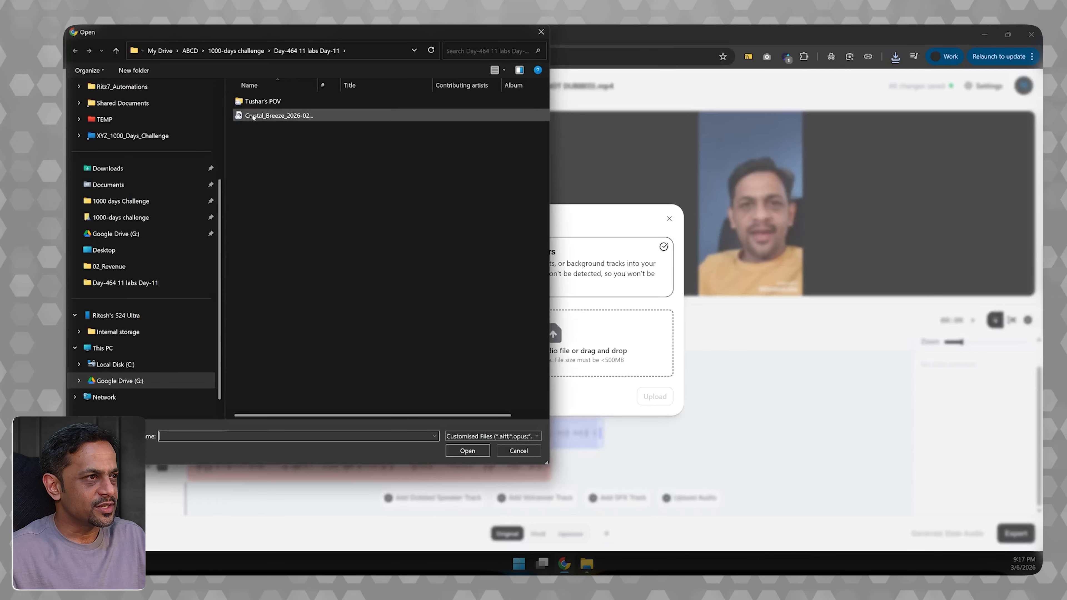
pyautogui.press('Return')
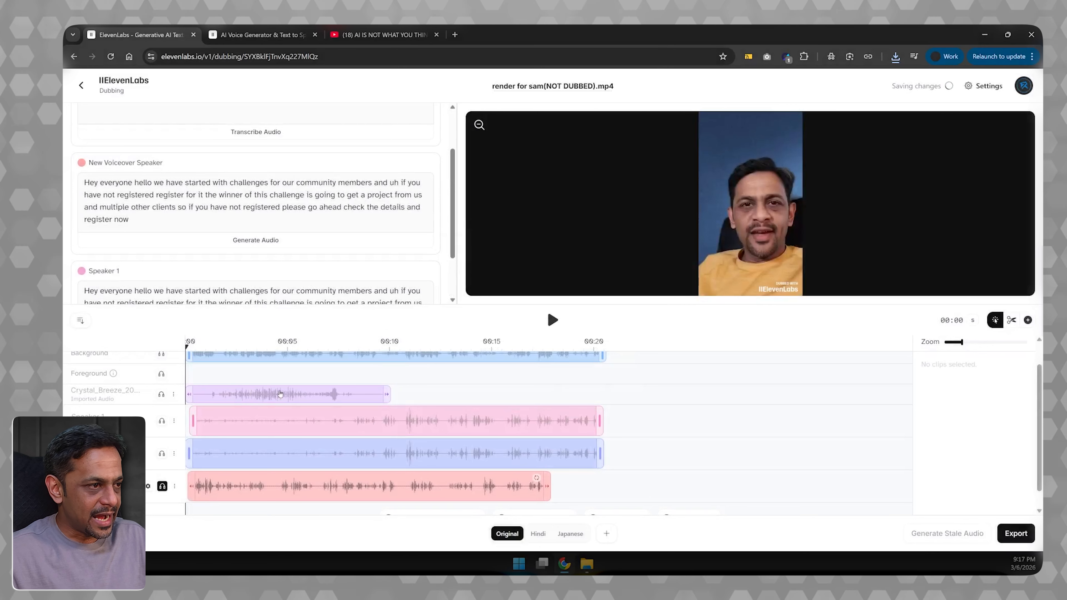
# - Loop the imported Crystal_Breeze clip and extend it to end at about 00:20, level with the speaker clips
pyautogui.rightClick(280, 394)
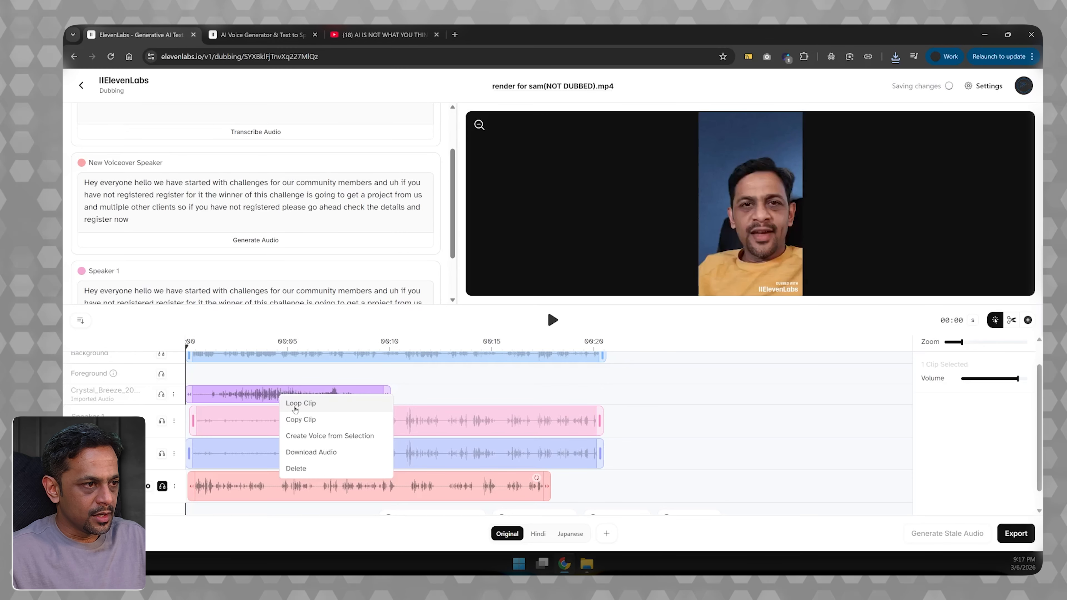
pyautogui.click(301, 403)
pyautogui.moveTo(389, 394); pyautogui.dragTo(599, 392)
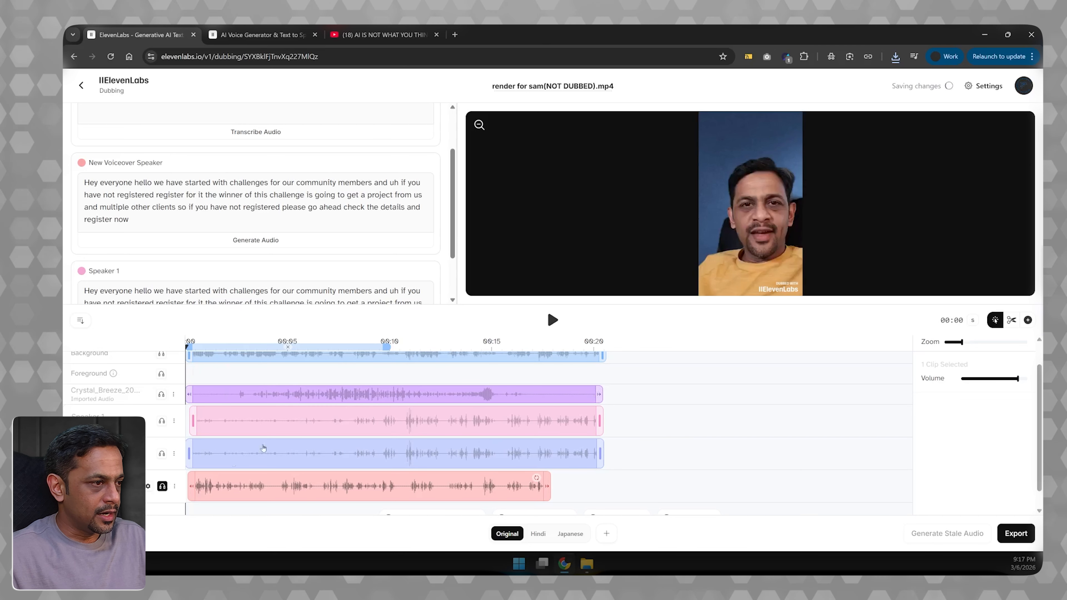
# - Turn off solo on the New Voiceover Speaker track and delete that speaker
pyautogui.click(162, 486)
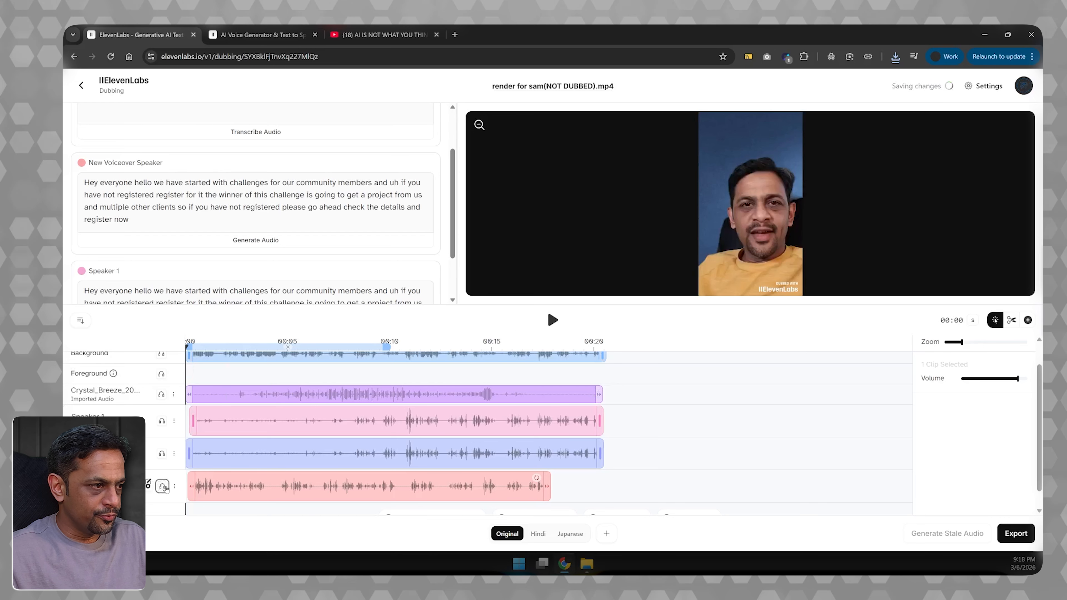
pyautogui.click(174, 486)
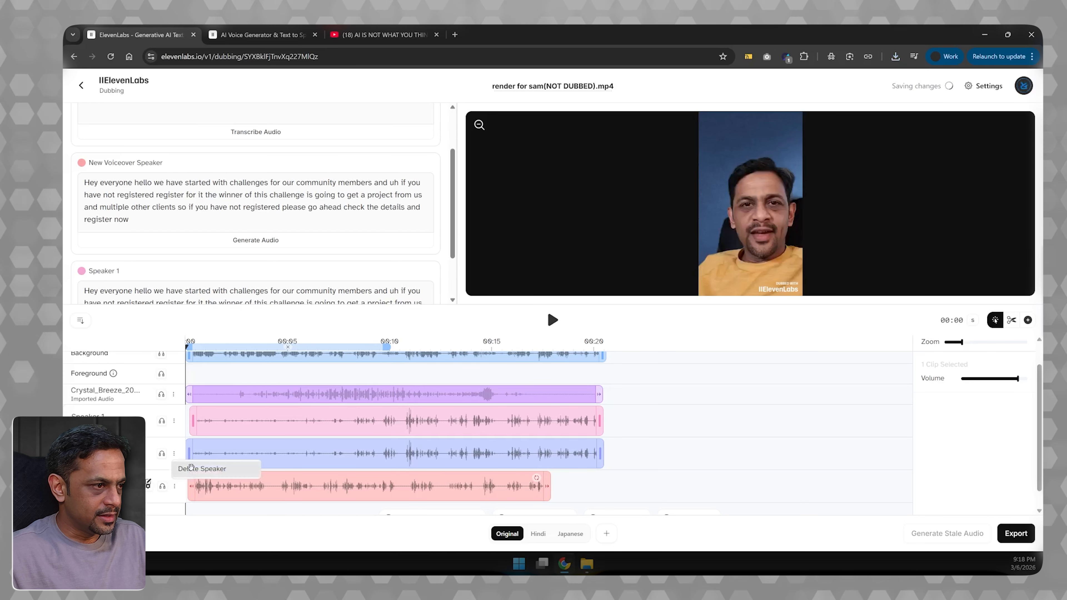
pyautogui.click(191, 475)
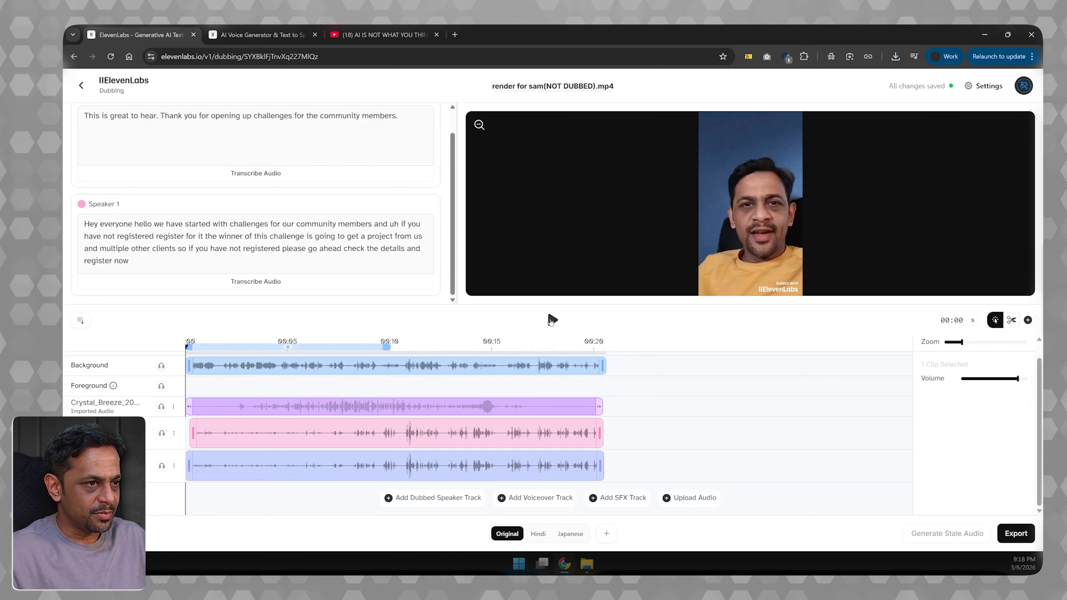
# - Play back the original version with the imported music, and delete the Crystal_Breeze clip from its track
pyautogui.click(552, 320)
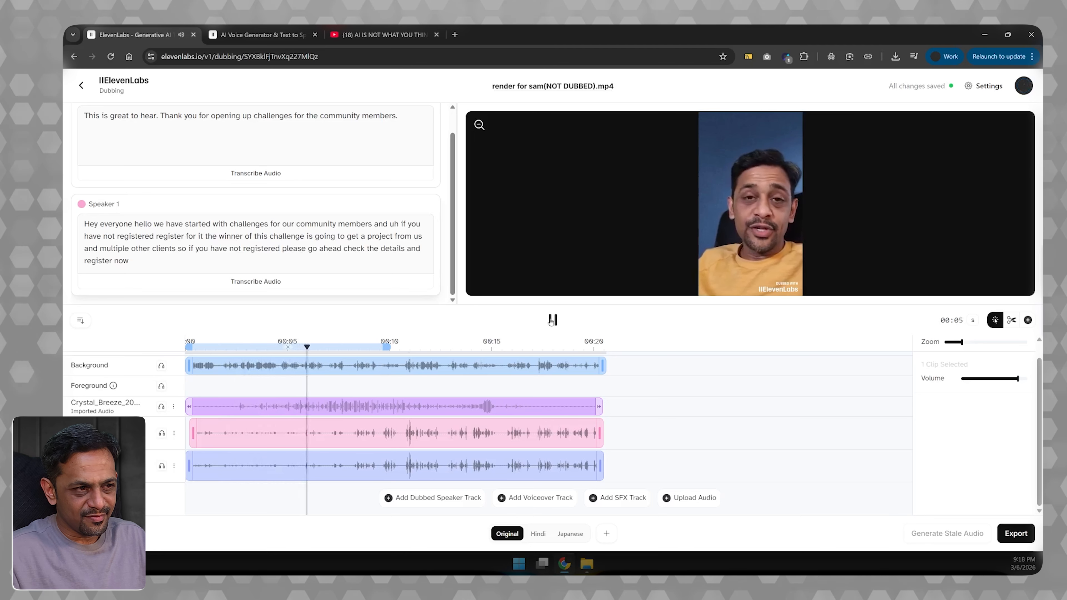
pyautogui.click(553, 321)
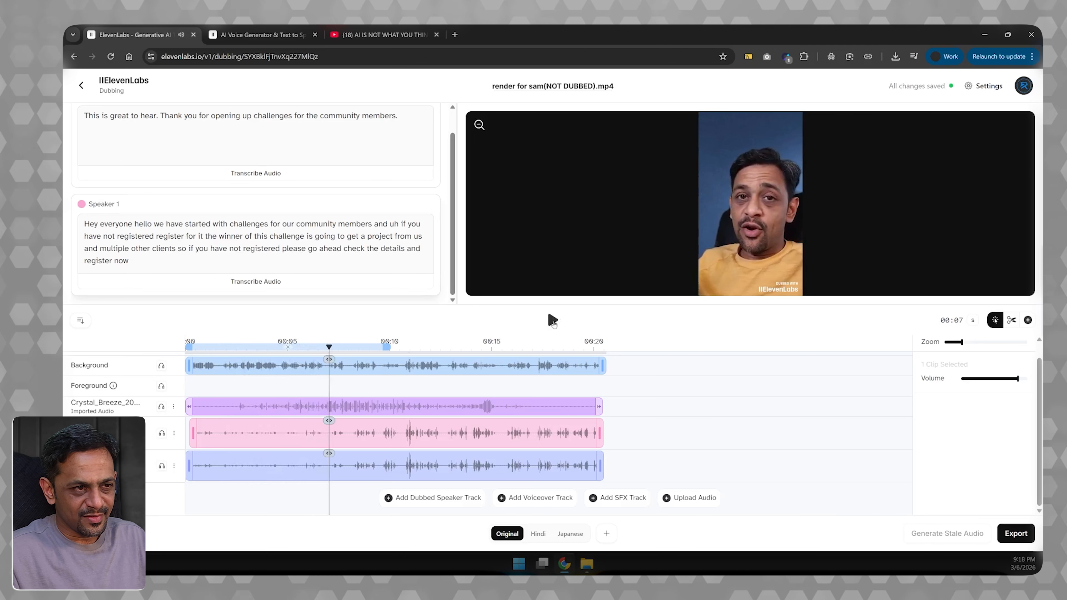
pyautogui.rightClick(517, 407)
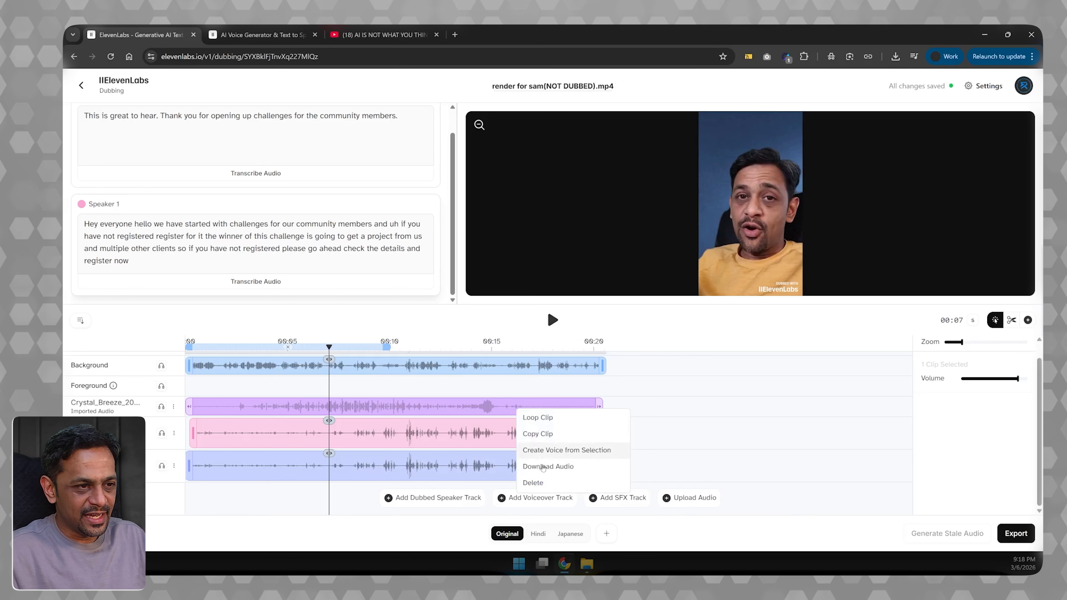
pyautogui.click(533, 483)
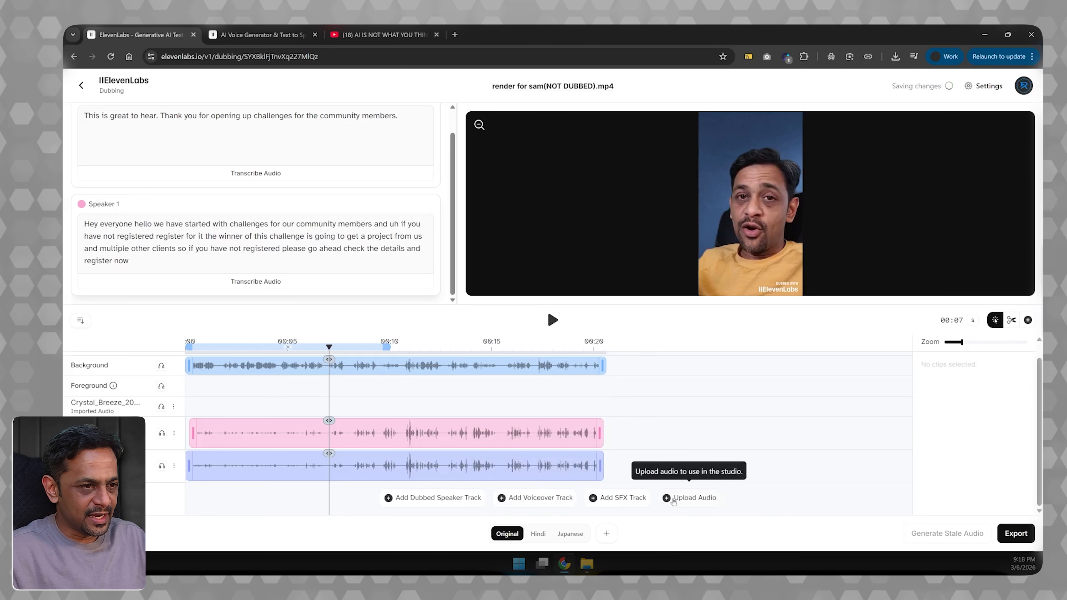
# - Import Crystal_Breeze_2026-02-20T141640.mp3 again as audio without speakers
pyautogui.click(689, 497)
pyautogui.click(546, 333)
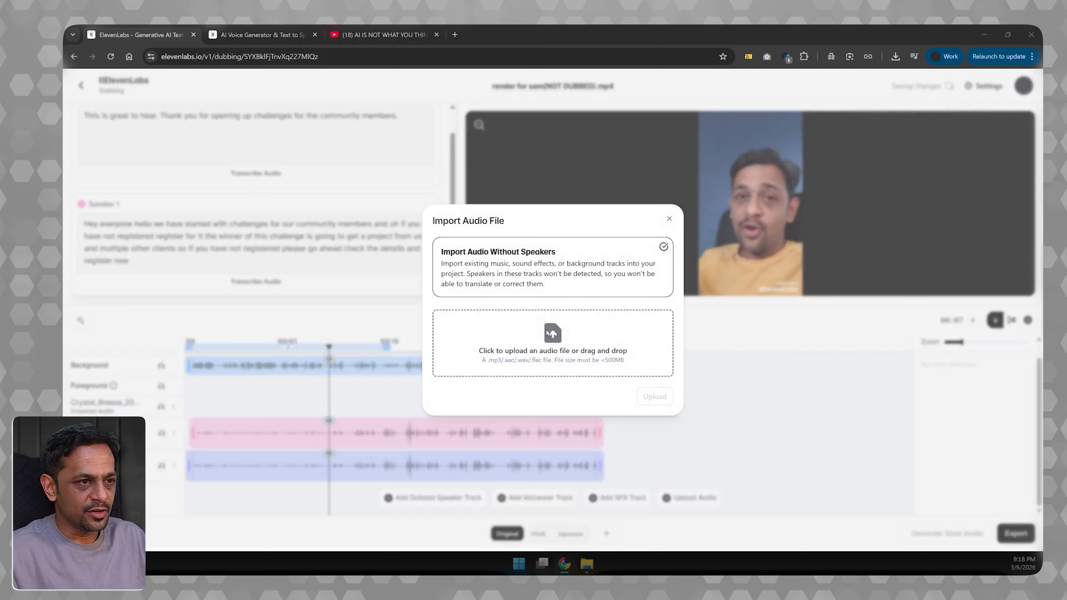
pyautogui.click(279, 115)
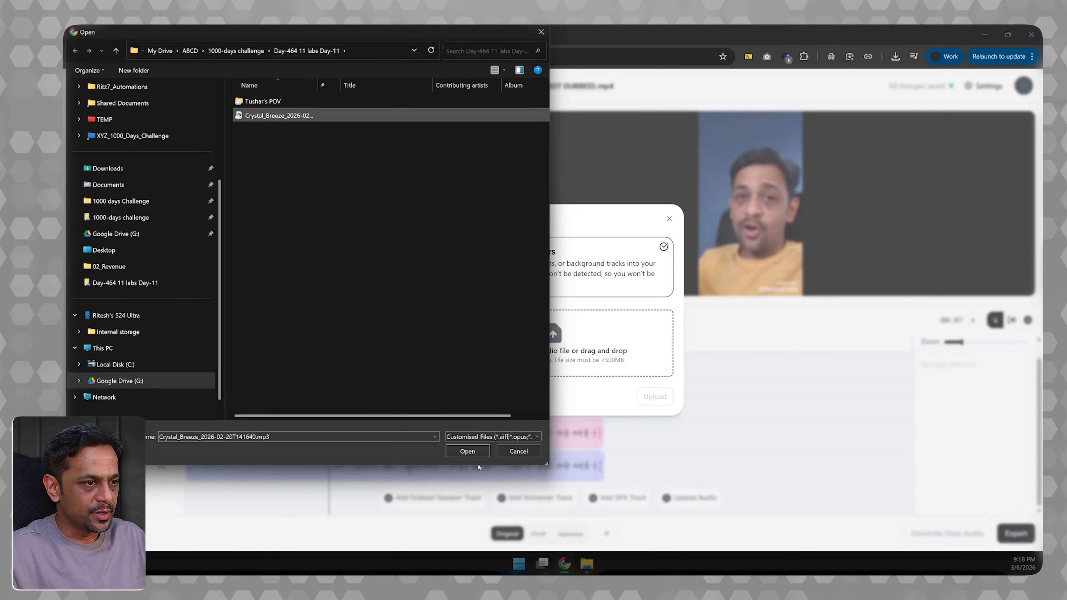
pyautogui.click(468, 451)
# - Loop the newly imported Crystal_Breeze clip so that the music runs to about 00:20
pyautogui.rightClick(291, 431)
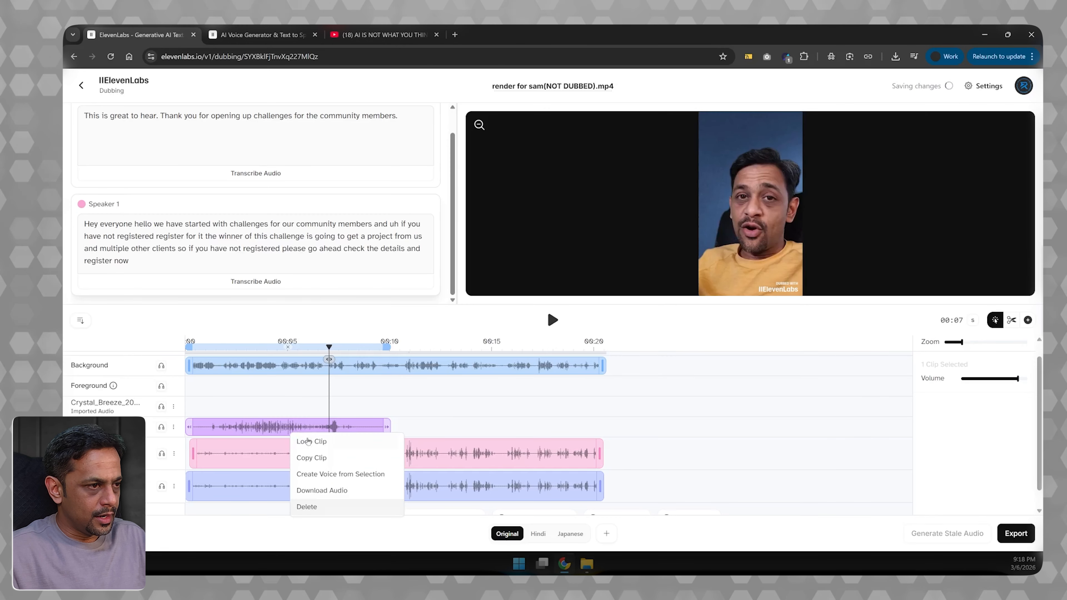
pyautogui.click(313, 441)
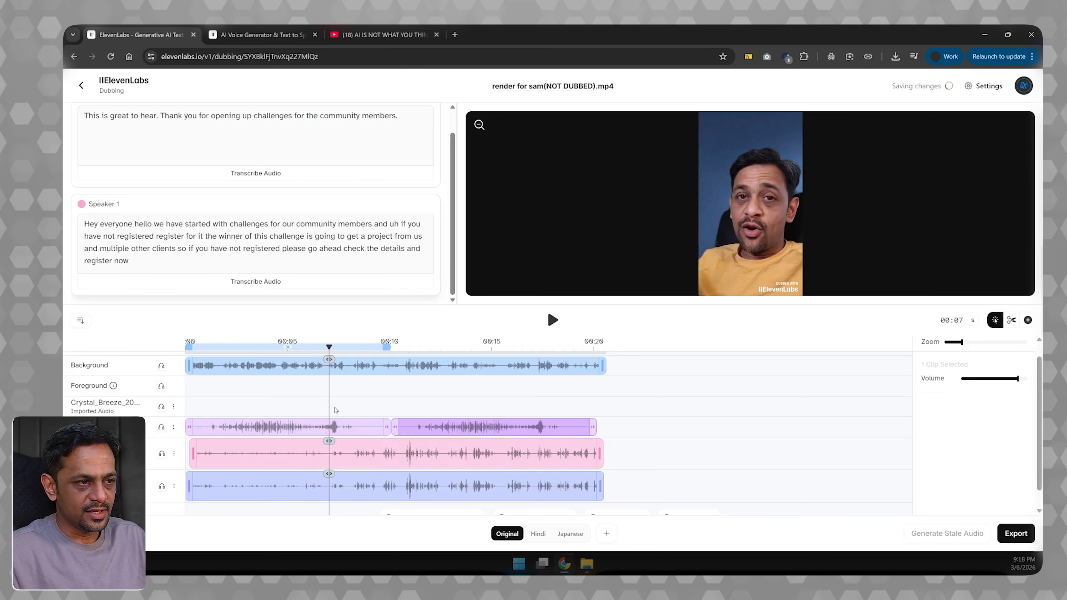
# - Play back the original version from 00:00 to hear the looped Crystal_Breeze music with the speaker tracks
pyautogui.moveTo(329, 347); pyautogui.dragTo(185, 346)
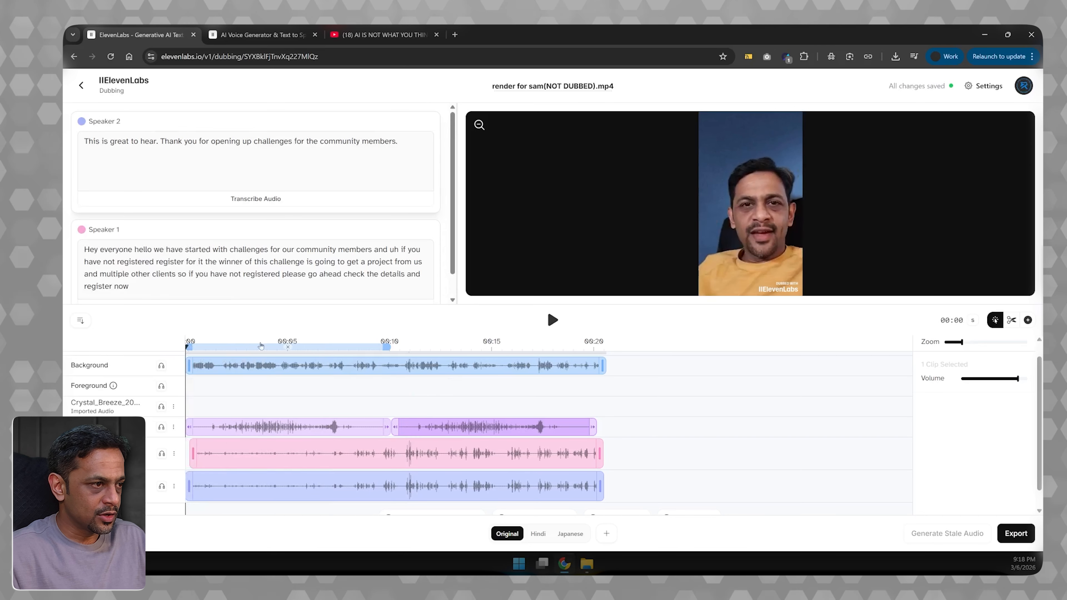
pyautogui.scroll(-1, 426, 296)
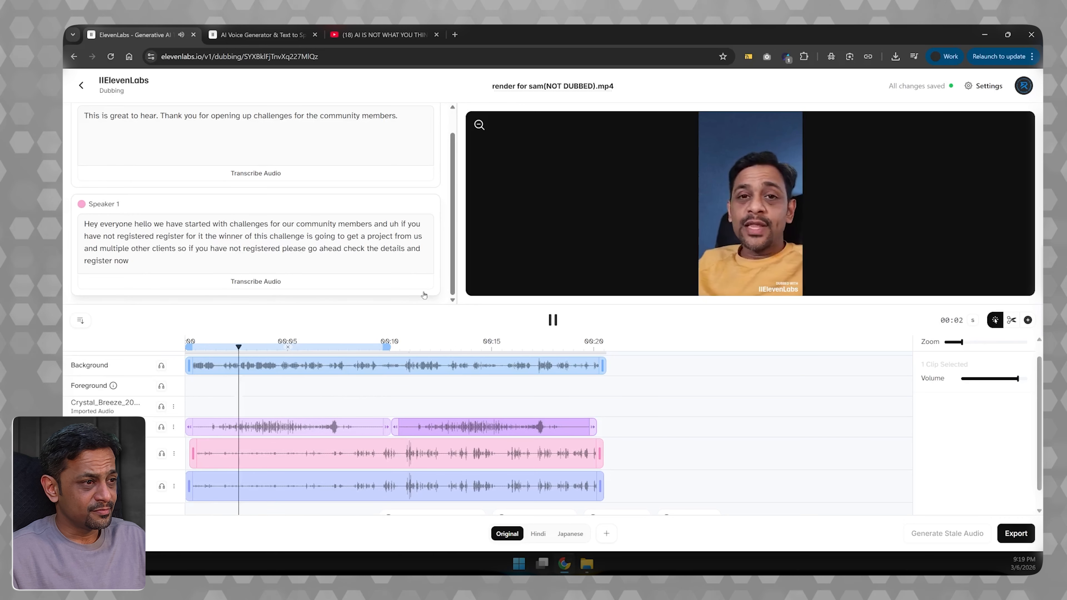
pyautogui.press('space')
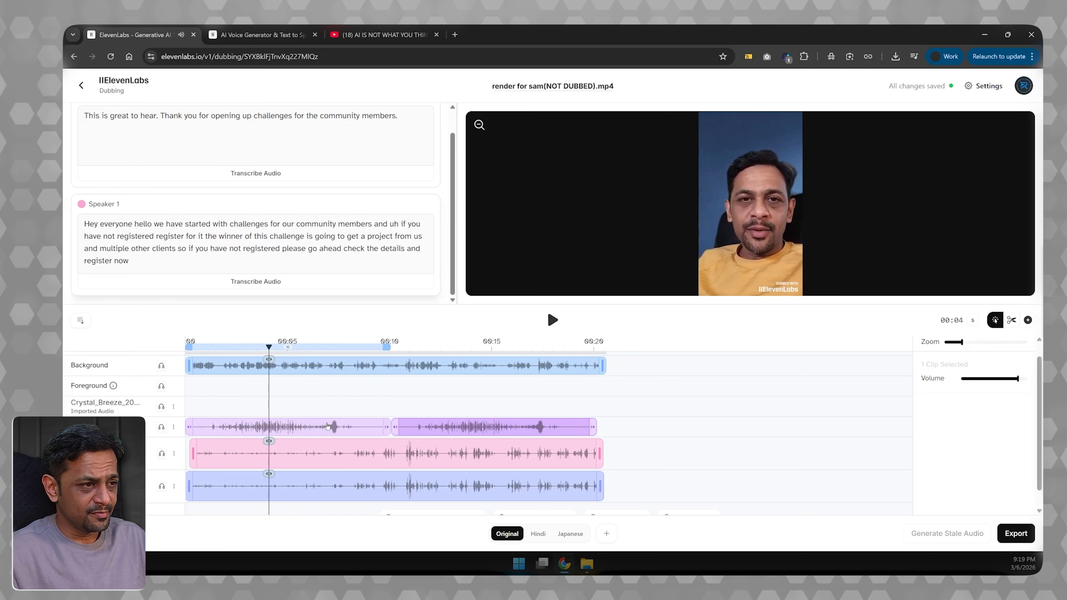
pyautogui.click(328, 427)
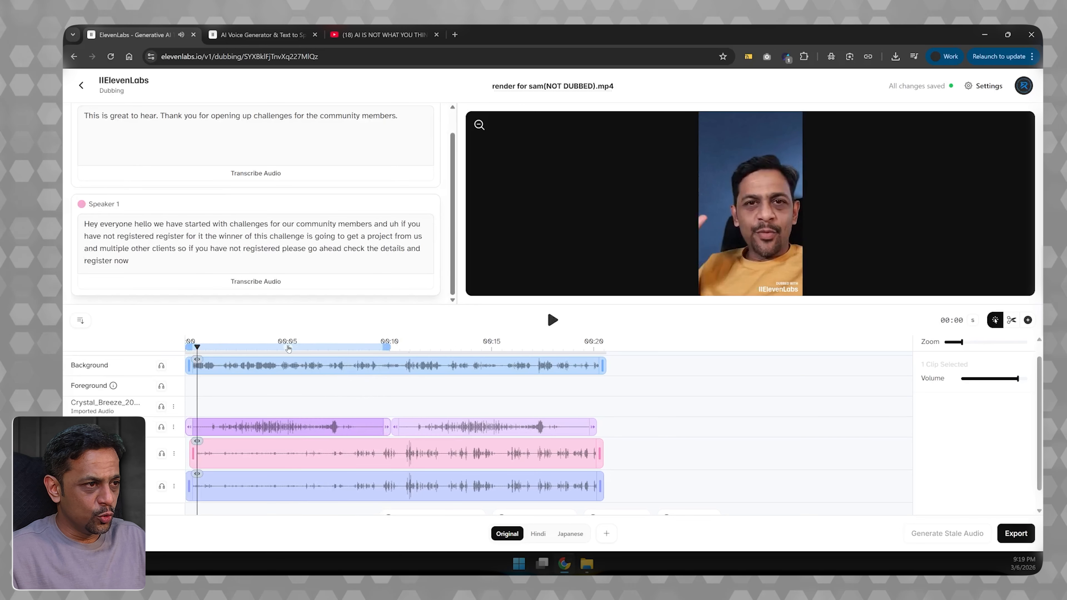
pyautogui.click(553, 320)
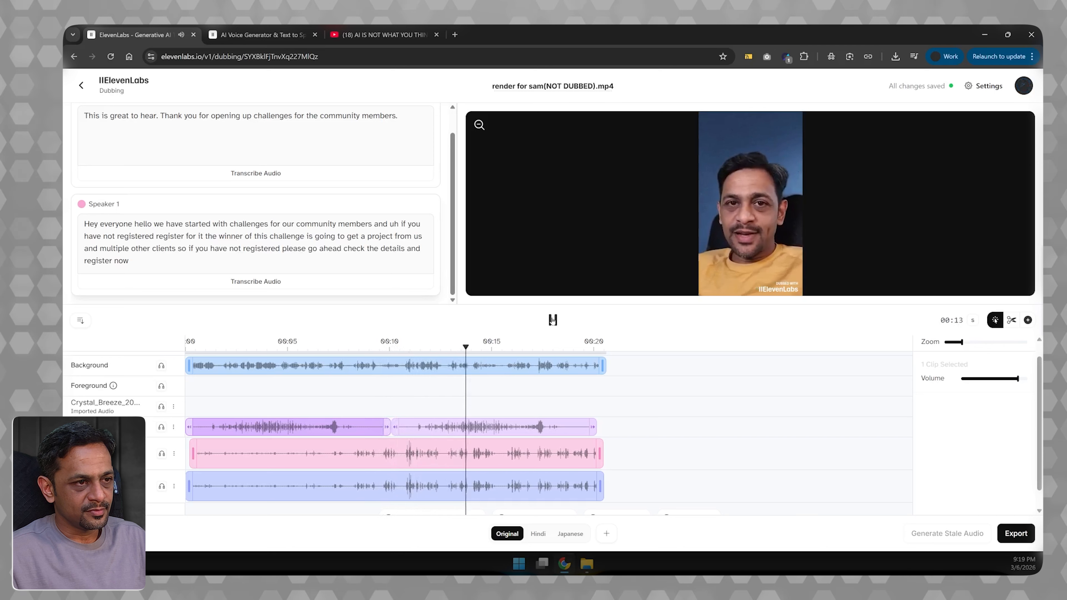
pyautogui.click(553, 320)
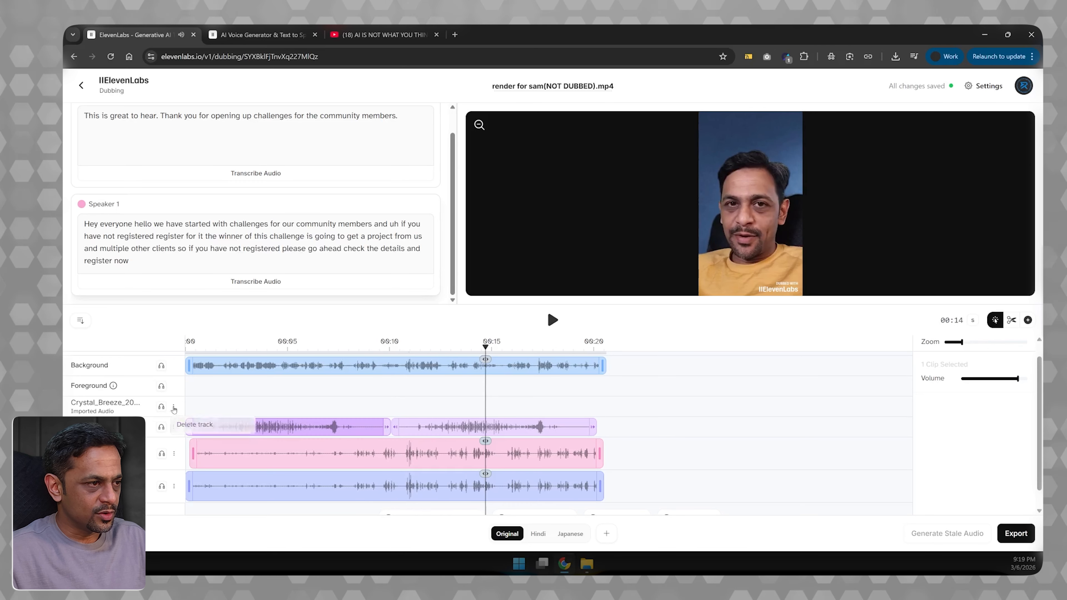
# - Delete the empty Crystal_Breeze track and view the music track in the Hindi and Japanese versions
pyautogui.click(195, 425)
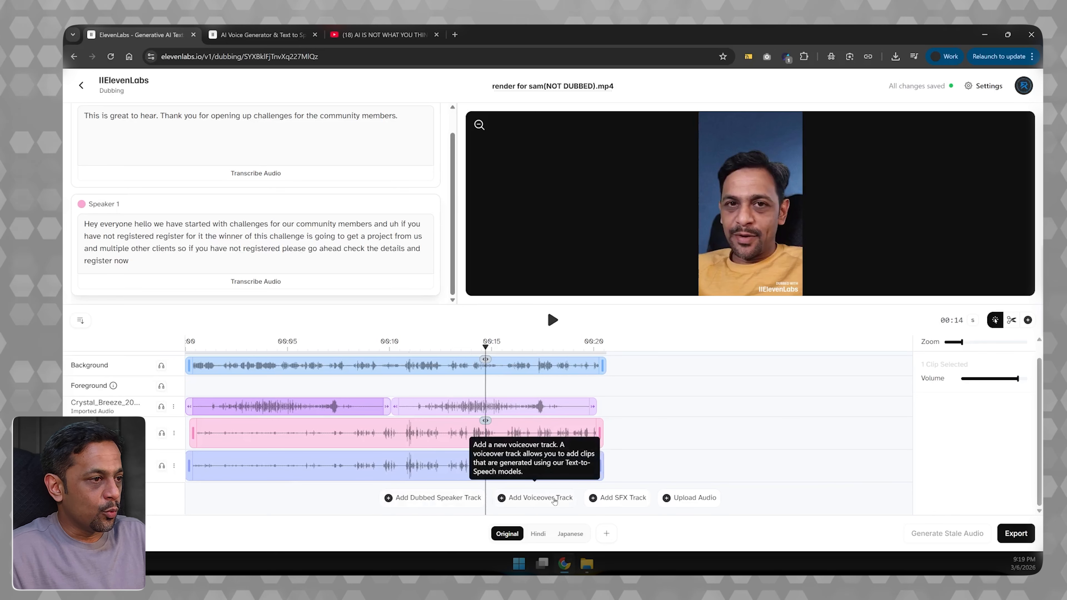
pyautogui.click(538, 535)
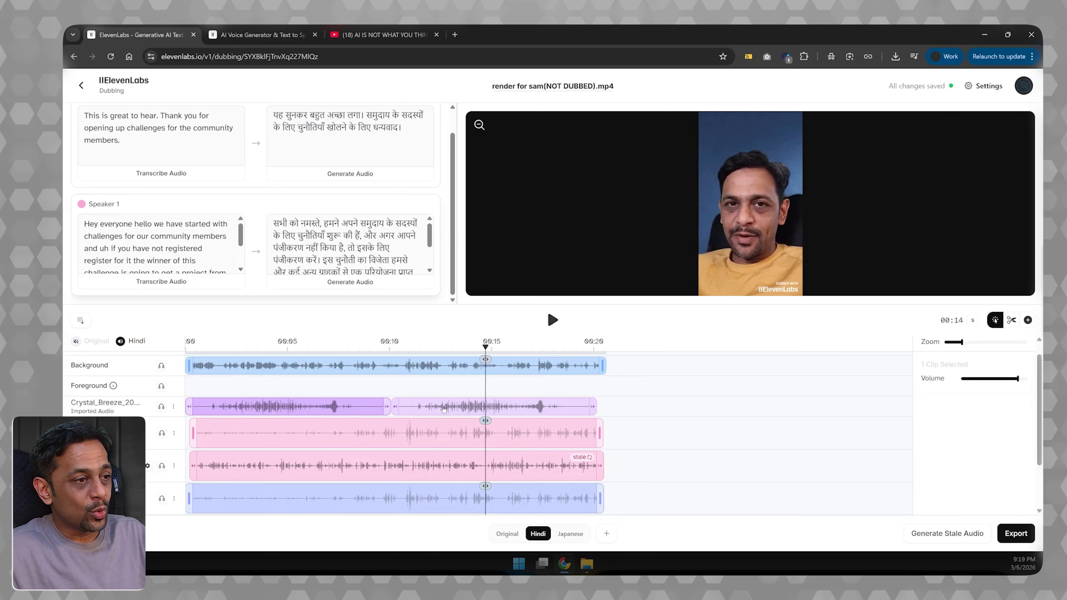
pyautogui.click(568, 534)
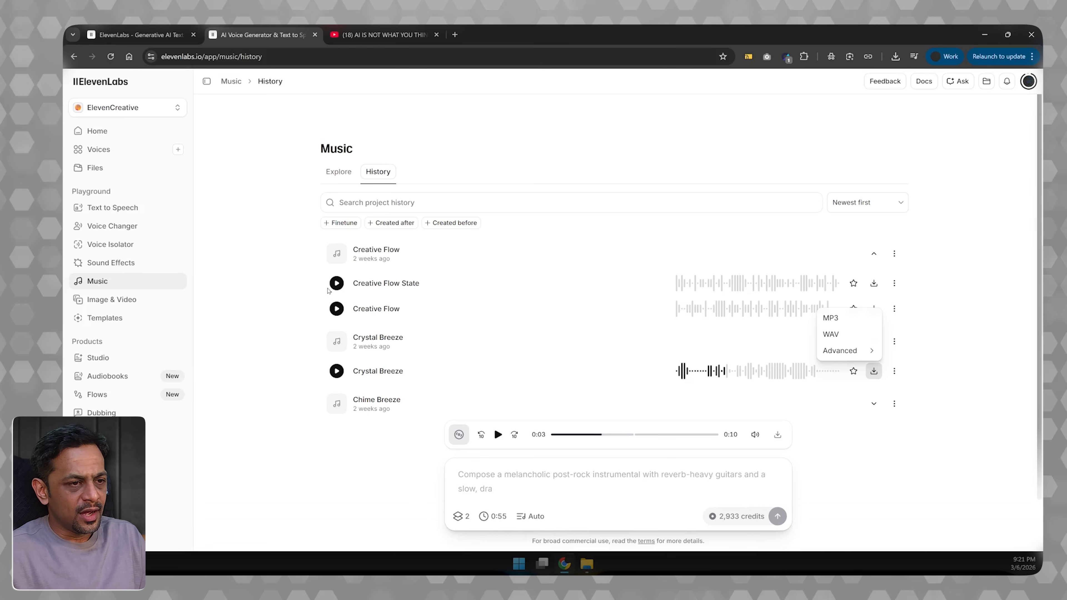
# - Return to the dubbing project's original version and play it back from about 00:05 and again from the start
pyautogui.click(145, 34)
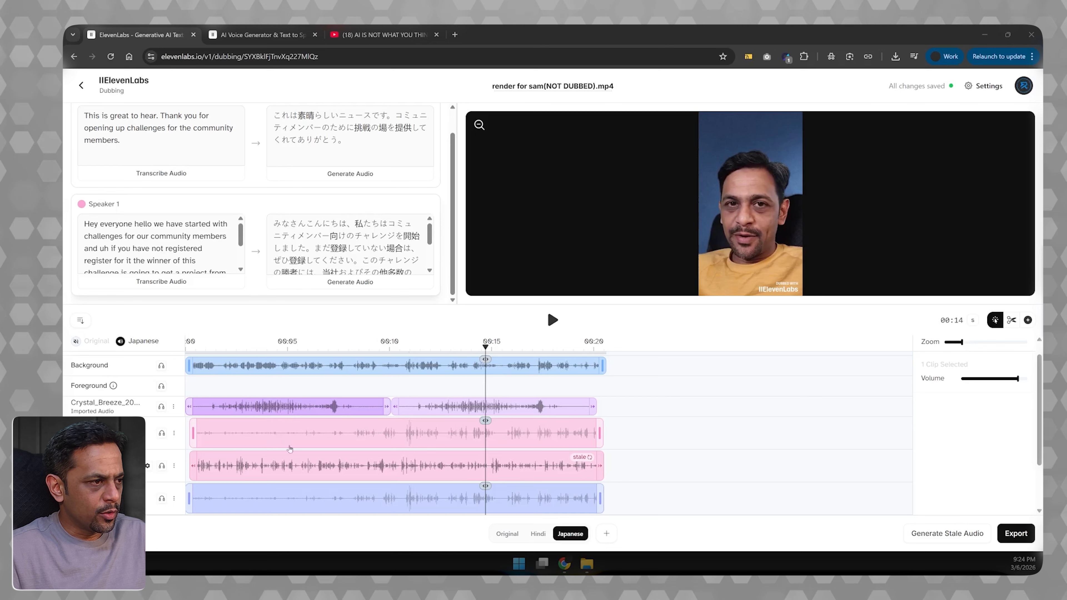
pyautogui.click(507, 535)
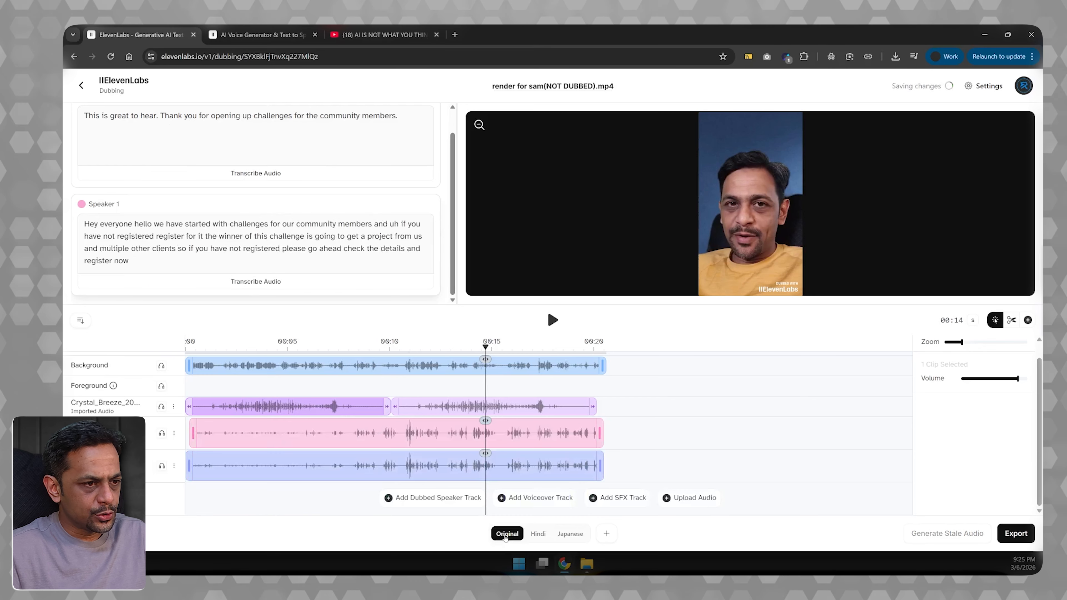
pyautogui.click(322, 433)
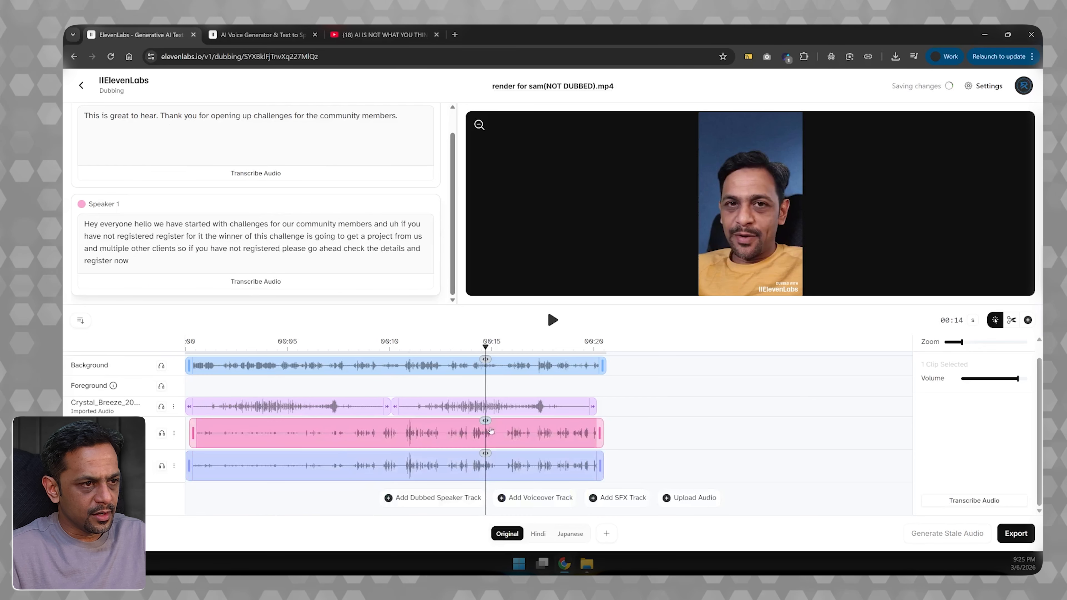
pyautogui.moveTo(486, 346); pyautogui.dragTo(301, 347)
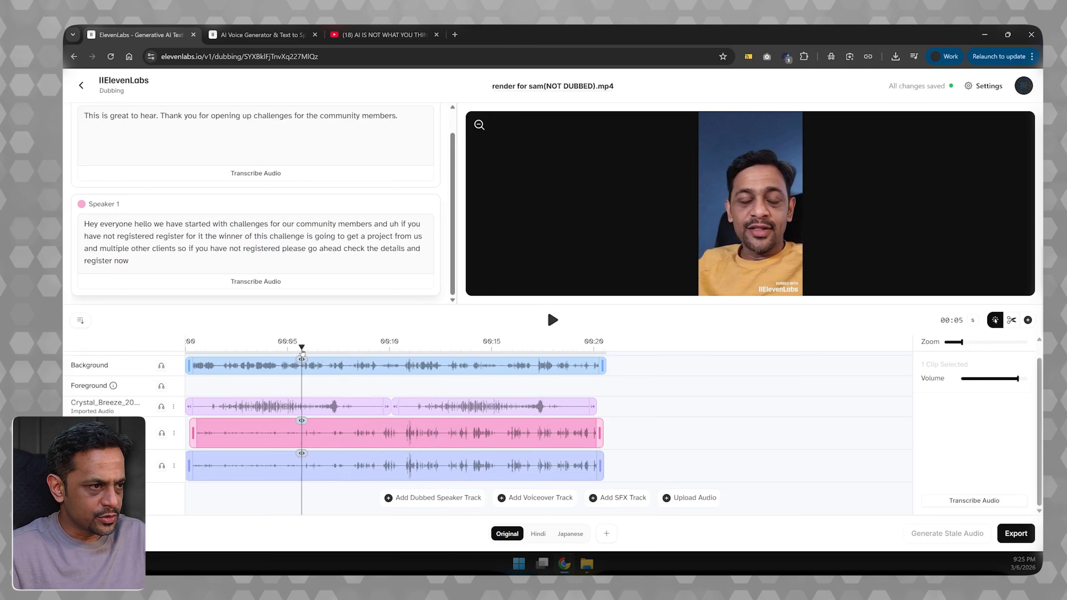
pyautogui.click(552, 321)
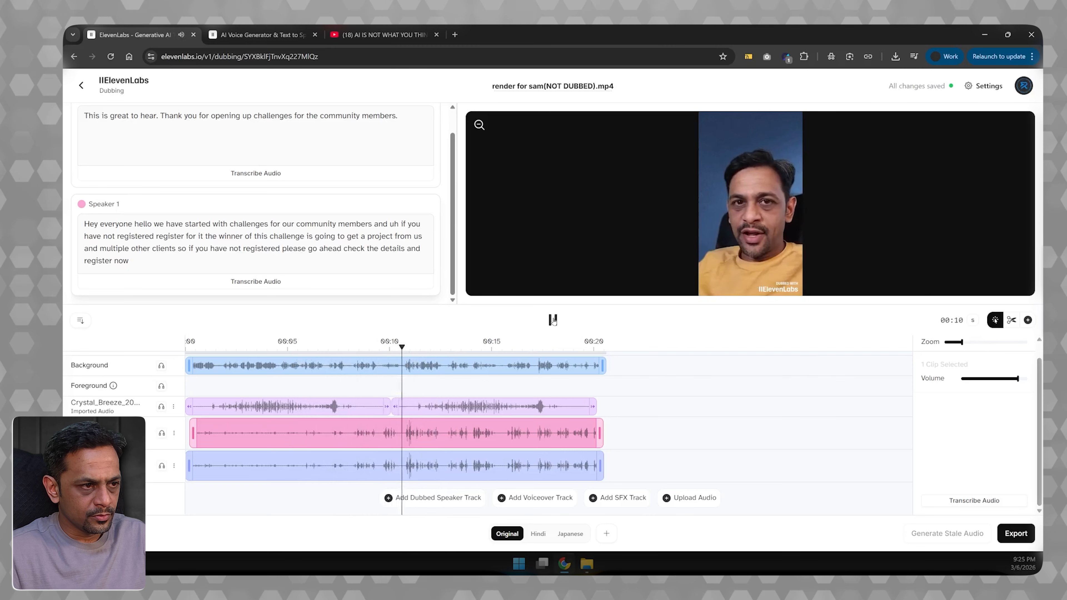
pyautogui.click(553, 320)
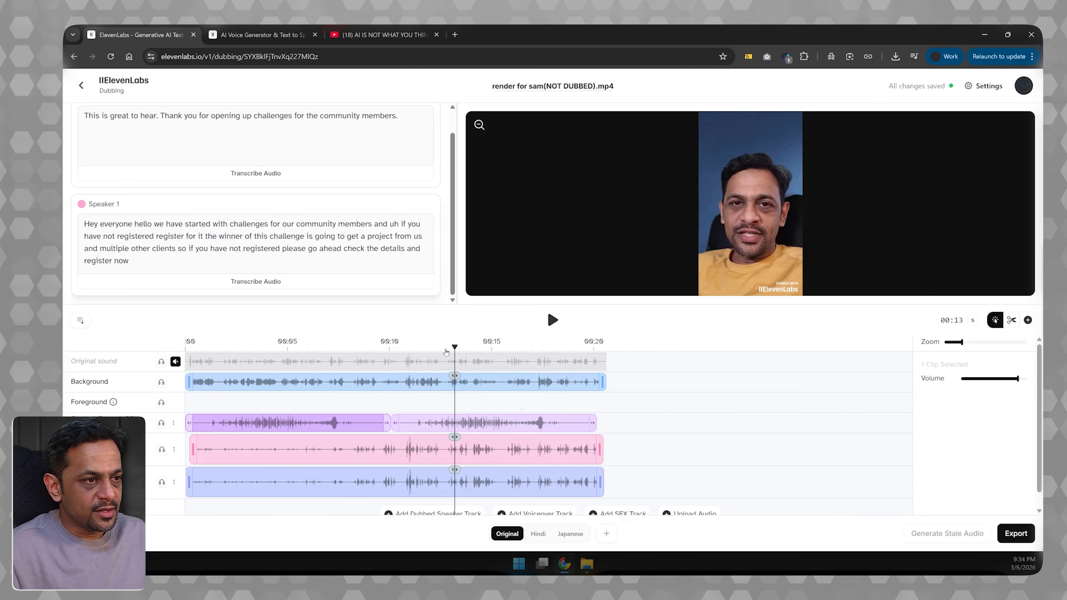
pyautogui.moveTo(446, 352); pyautogui.dragTo(187, 348)
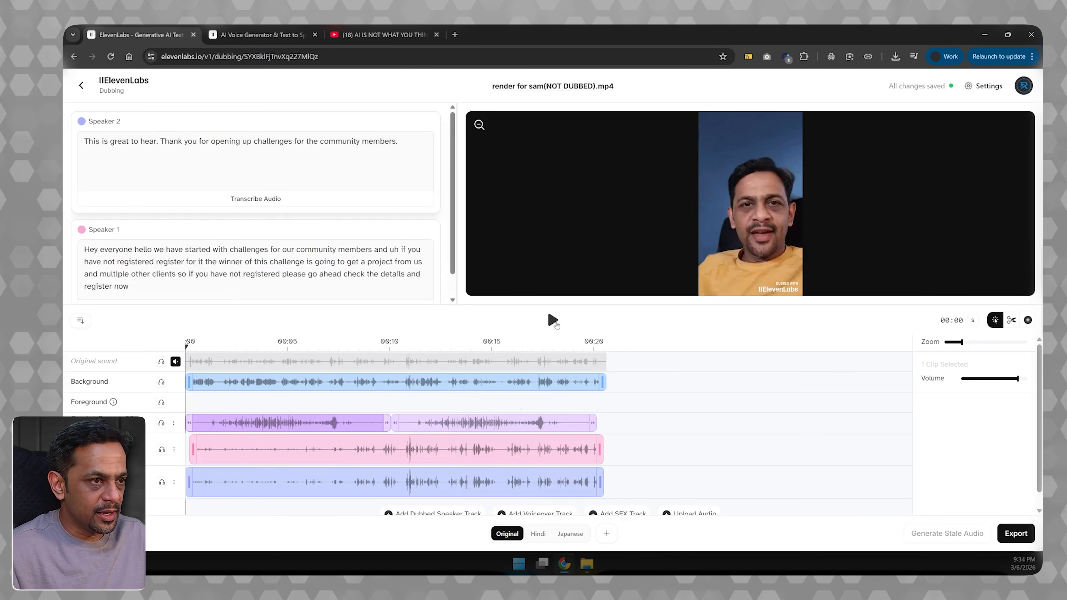
pyautogui.click(554, 321)
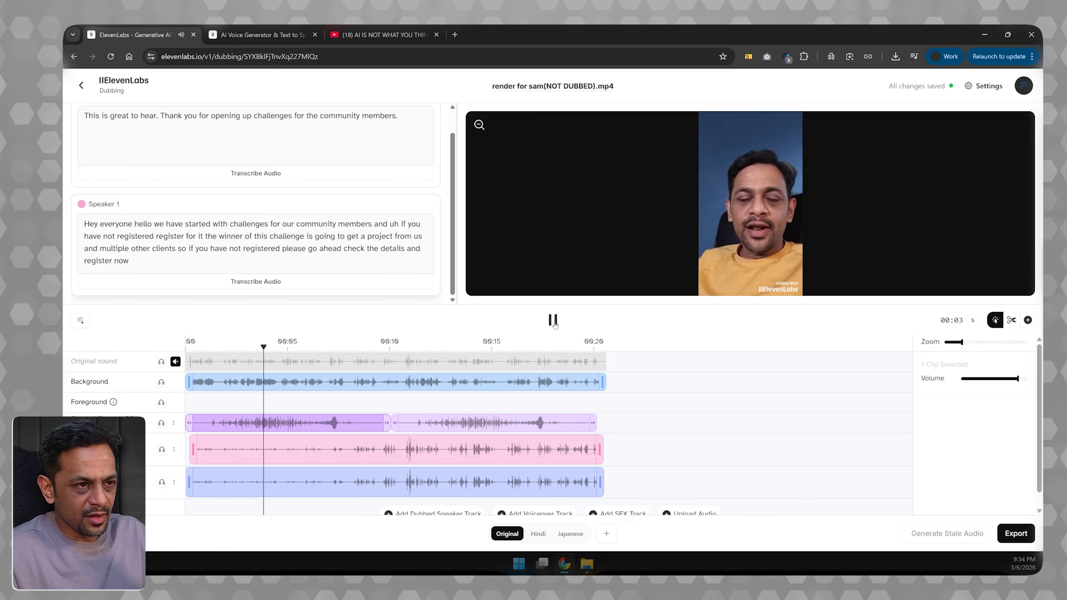
pyautogui.click(554, 321)
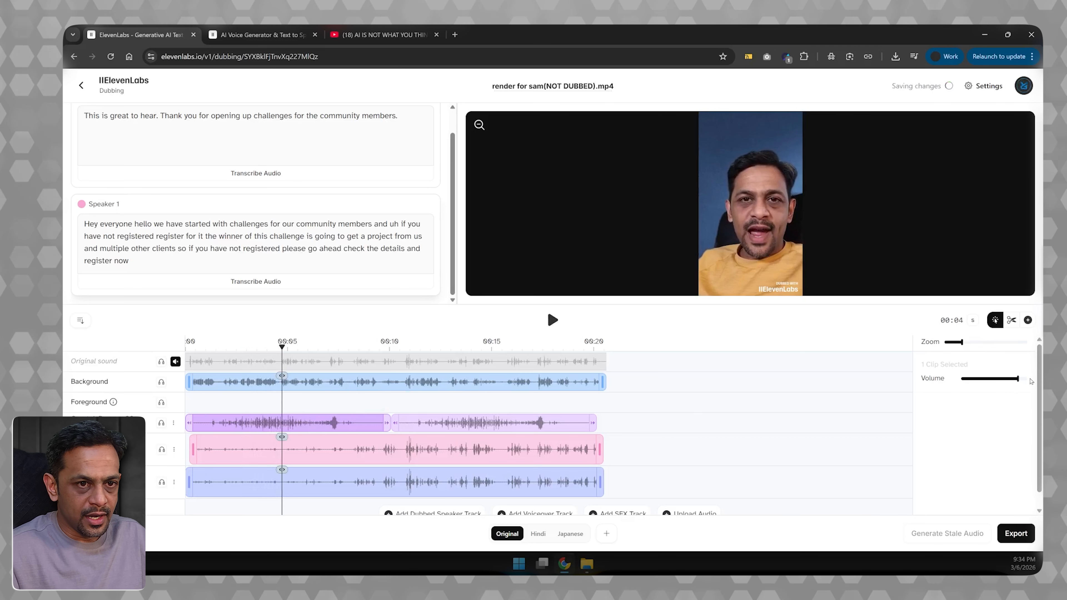
# - Lower the first Crystal_Breeze clip's volume to slightly under half of its range and play back the mix
pyautogui.moveTo(1018, 379); pyautogui.dragTo(989, 379)
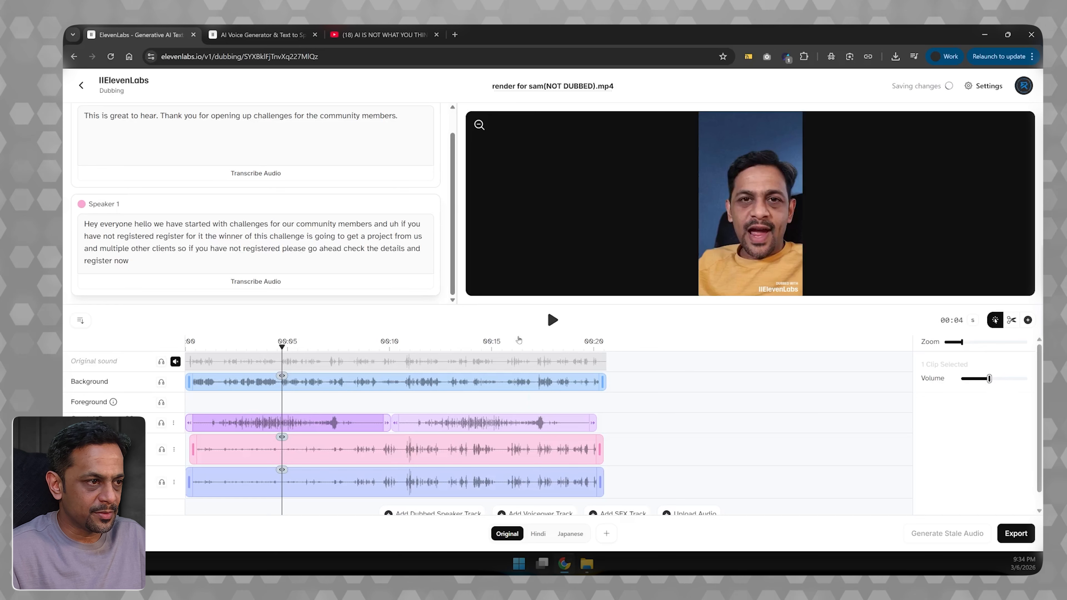
pyautogui.click(553, 320)
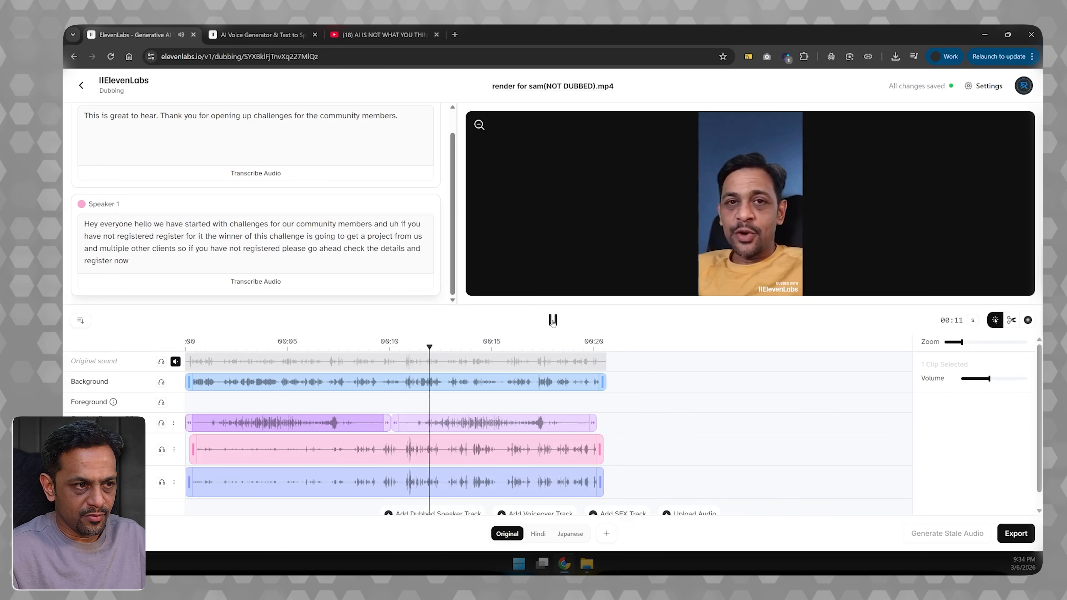
pyautogui.click(553, 321)
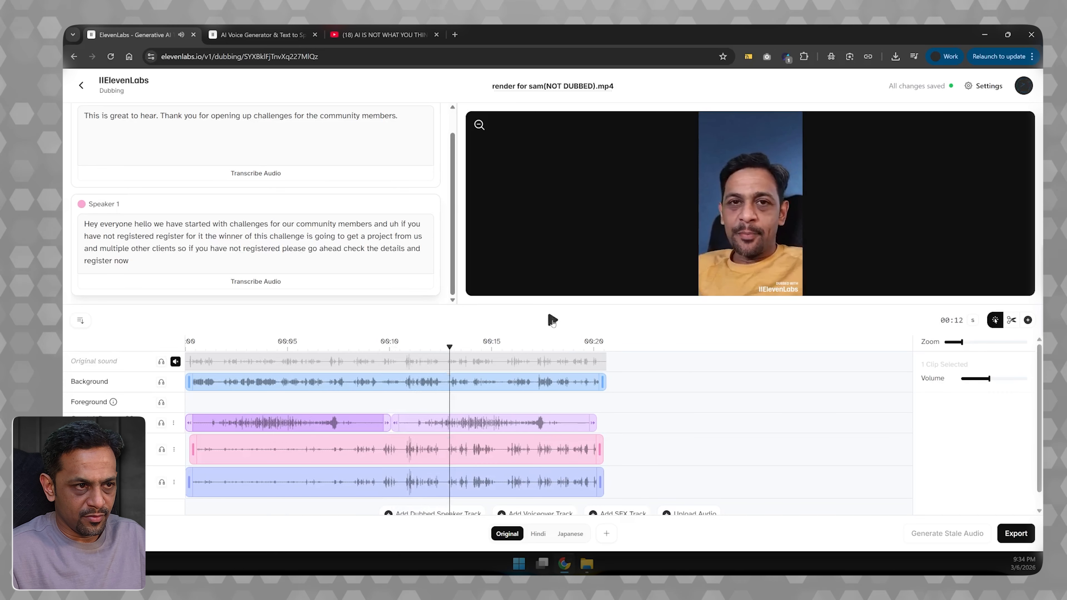
# - Lower the second Crystal_Breeze clip's volume to about the same level as the first and play back the mix
pyautogui.click(494, 422)
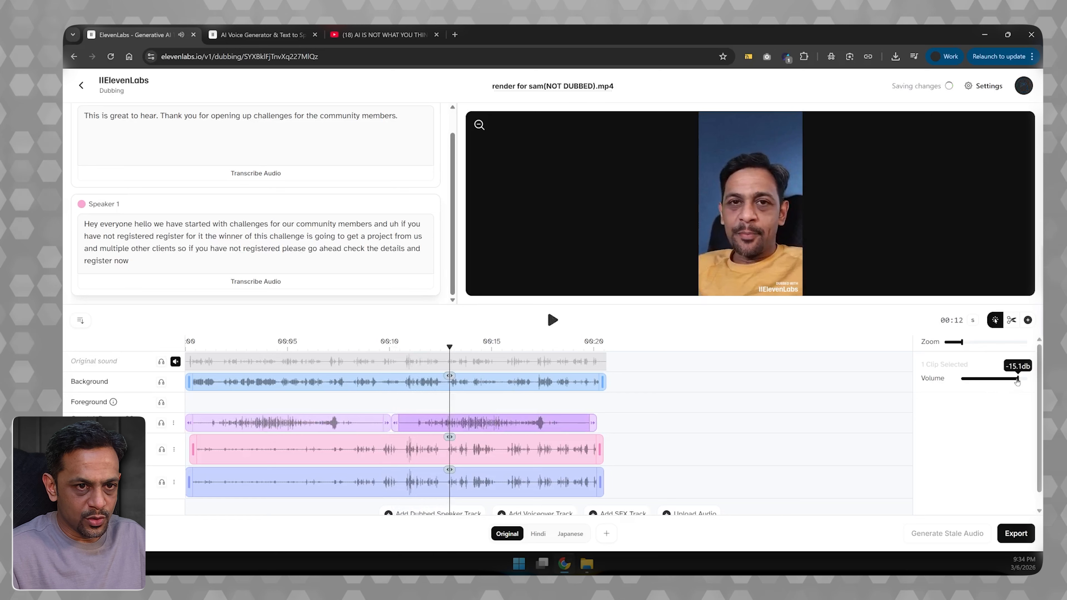
pyautogui.moveTo(1017, 381); pyautogui.dragTo(987, 382)
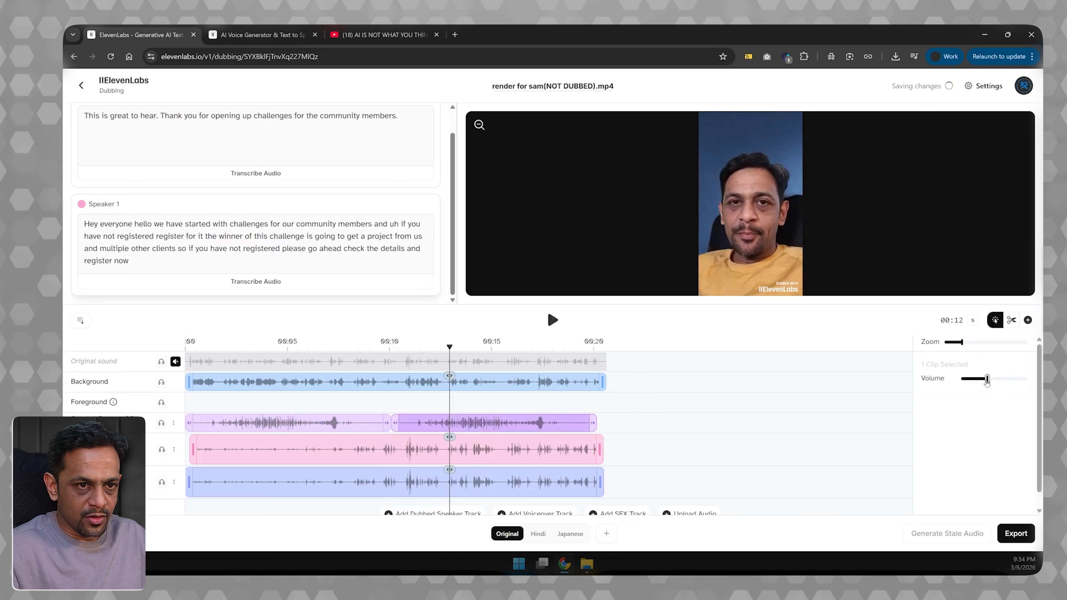
pyautogui.click(552, 320)
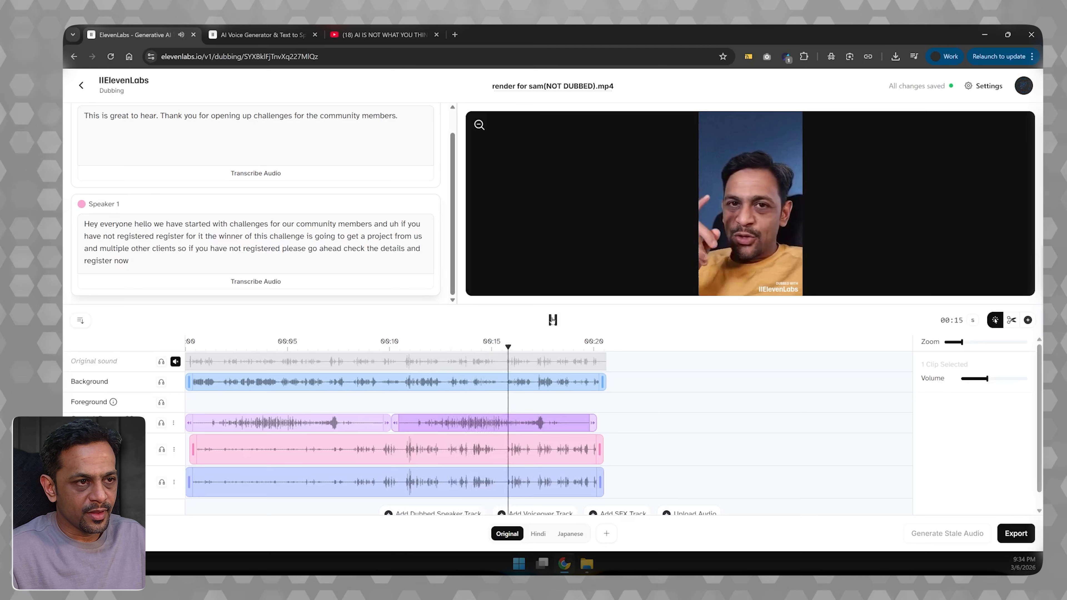
pyautogui.click(551, 320)
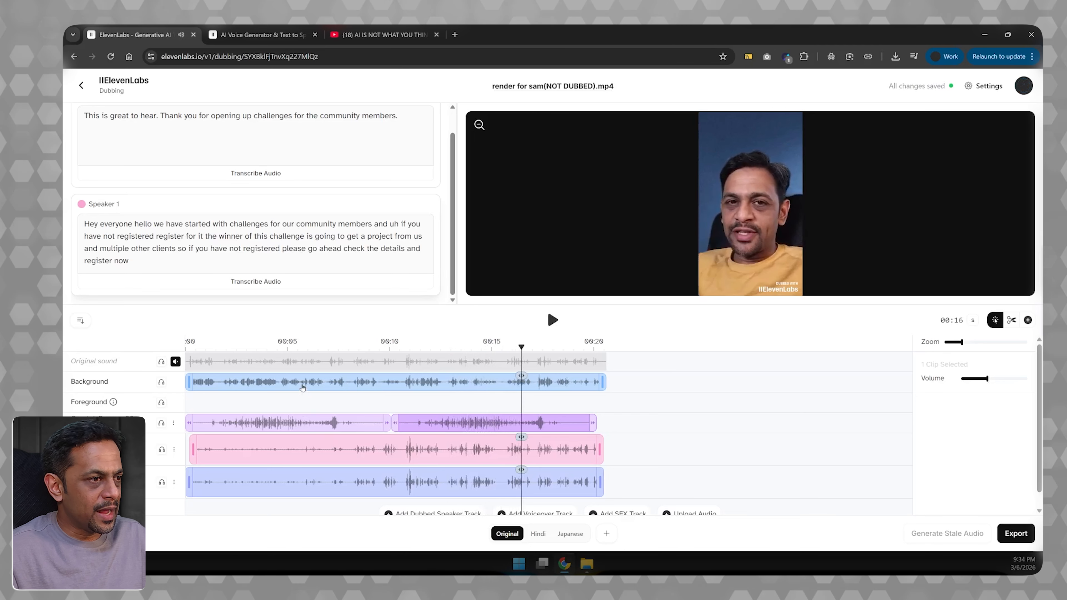
# - Select the Background clip, open the export settings, and examine the available languages and file formats
pyautogui.click(320, 387)
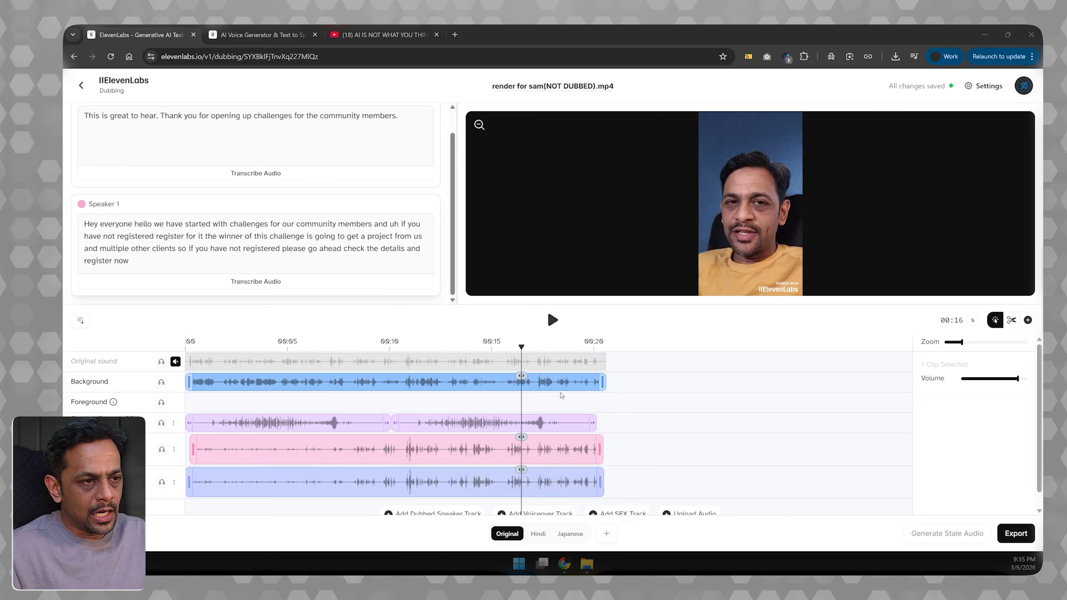
pyautogui.click(1016, 533)
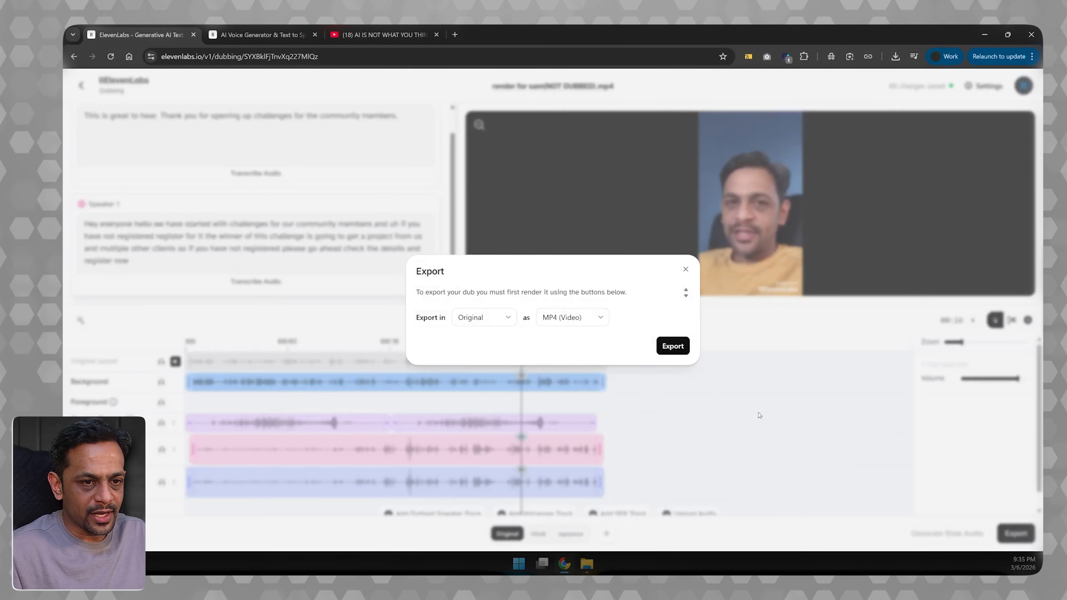
pyautogui.click(471, 319)
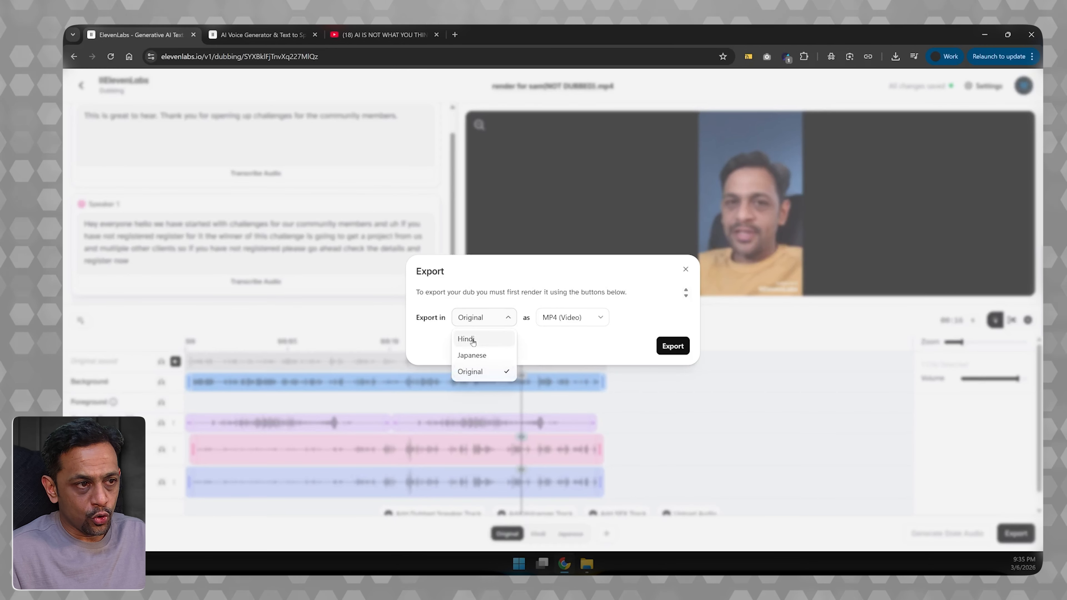
pyautogui.click(544, 330)
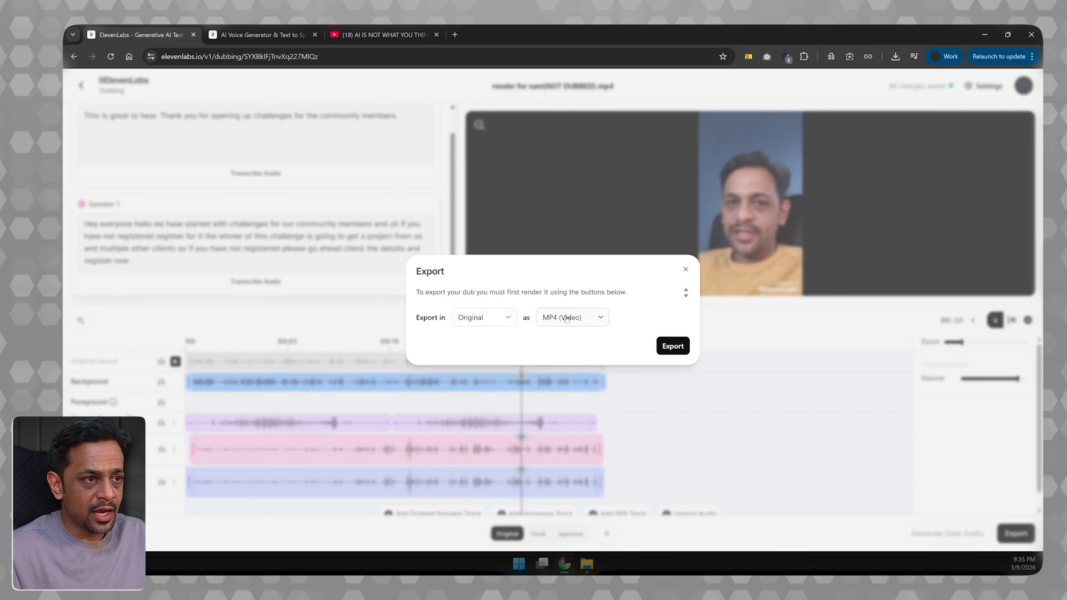
pyautogui.click(567, 318)
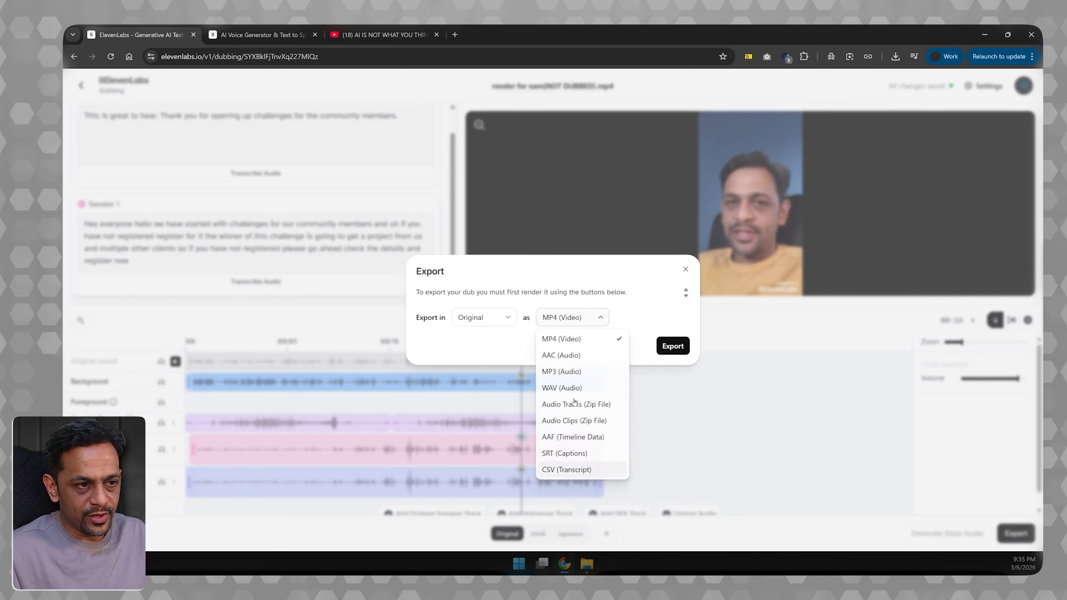
pyautogui.click(529, 348)
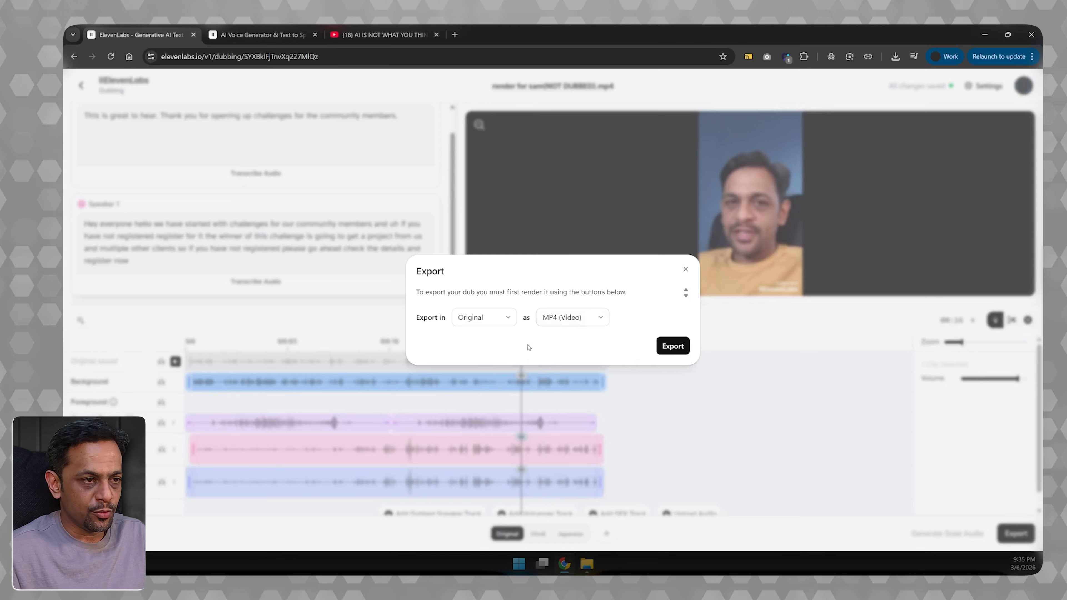
pyautogui.click(554, 317)
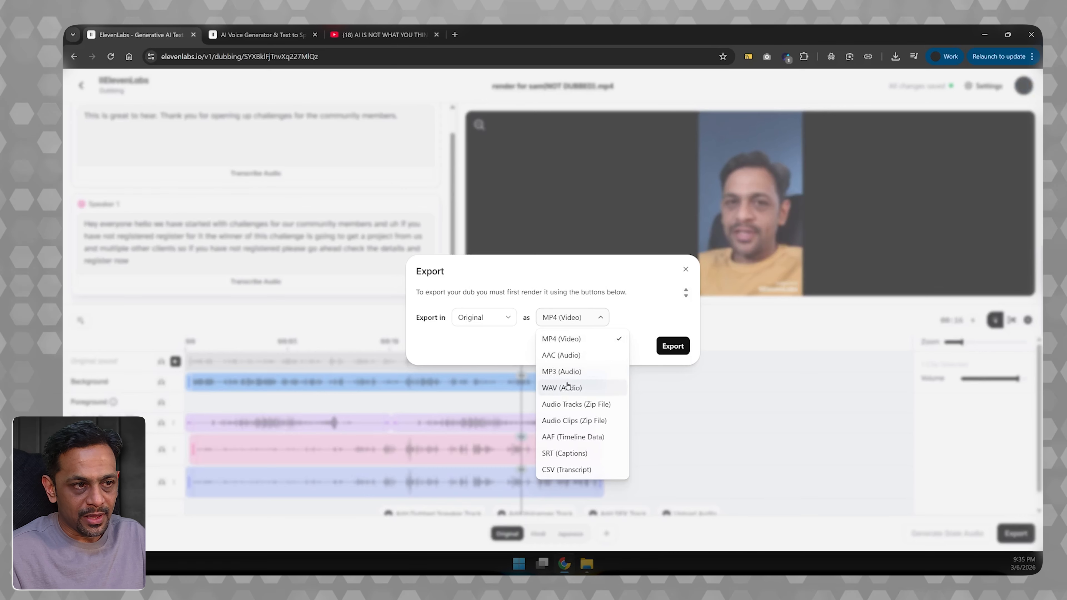
pyautogui.click(494, 336)
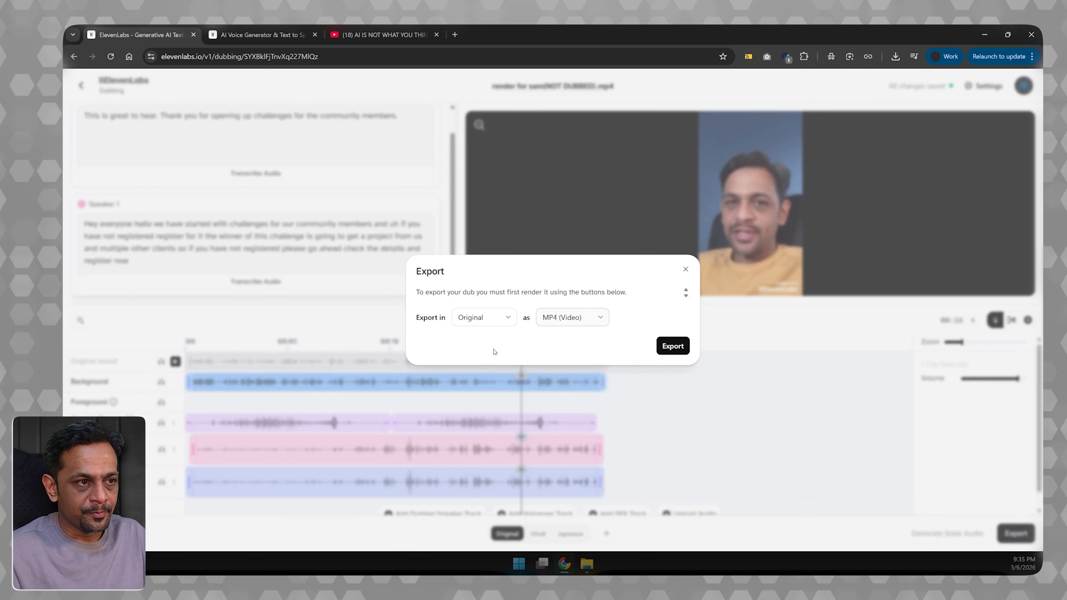
pyautogui.click(567, 322)
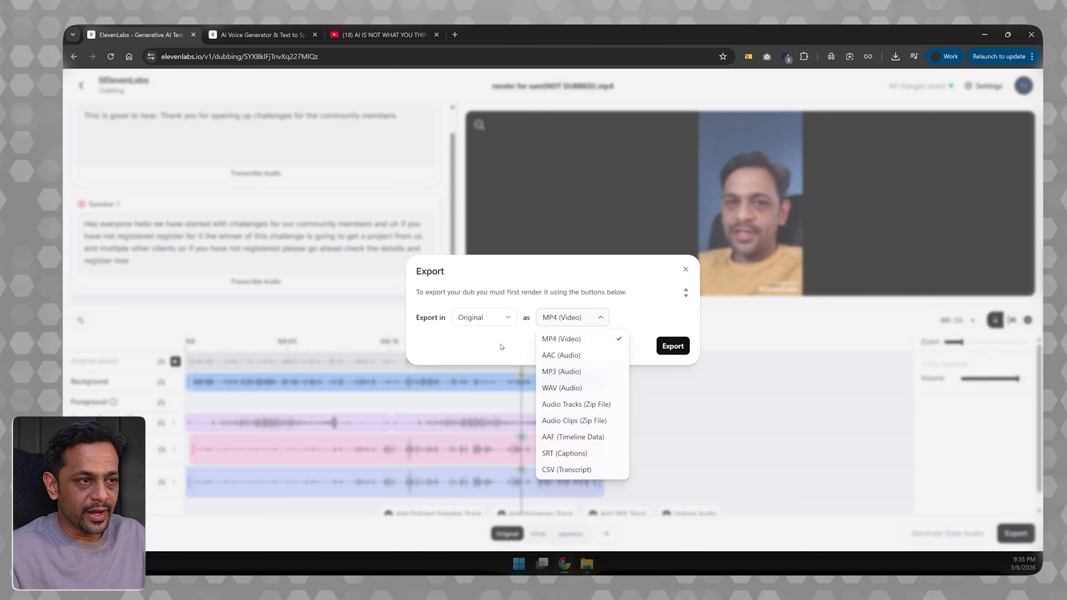
# - Switch to the YouTube video "AI IS NOT WHAT YOU THINK IT IS"
pyautogui.click(373, 37)
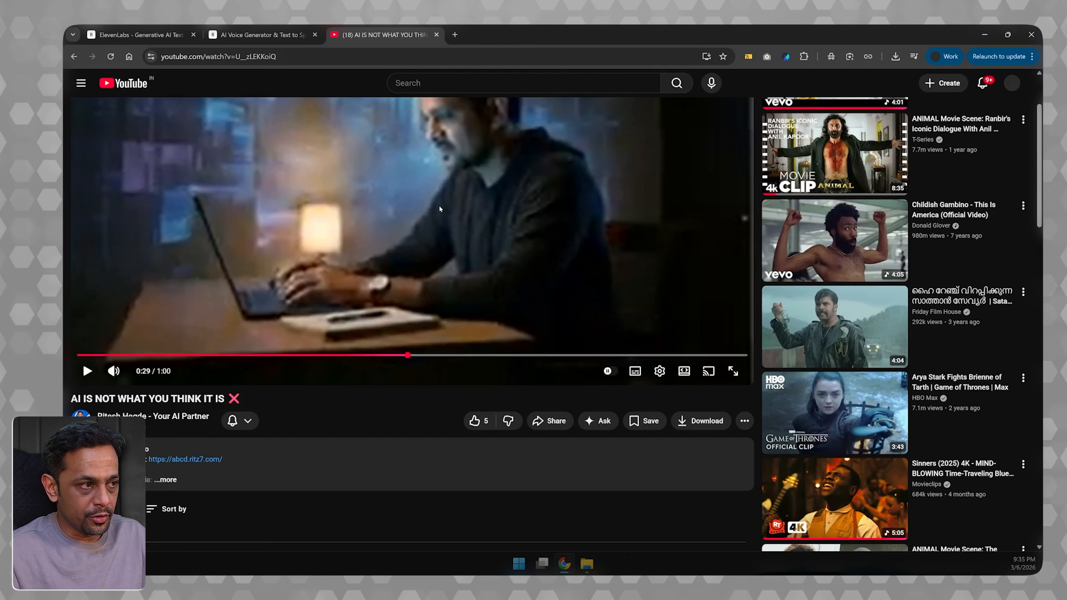